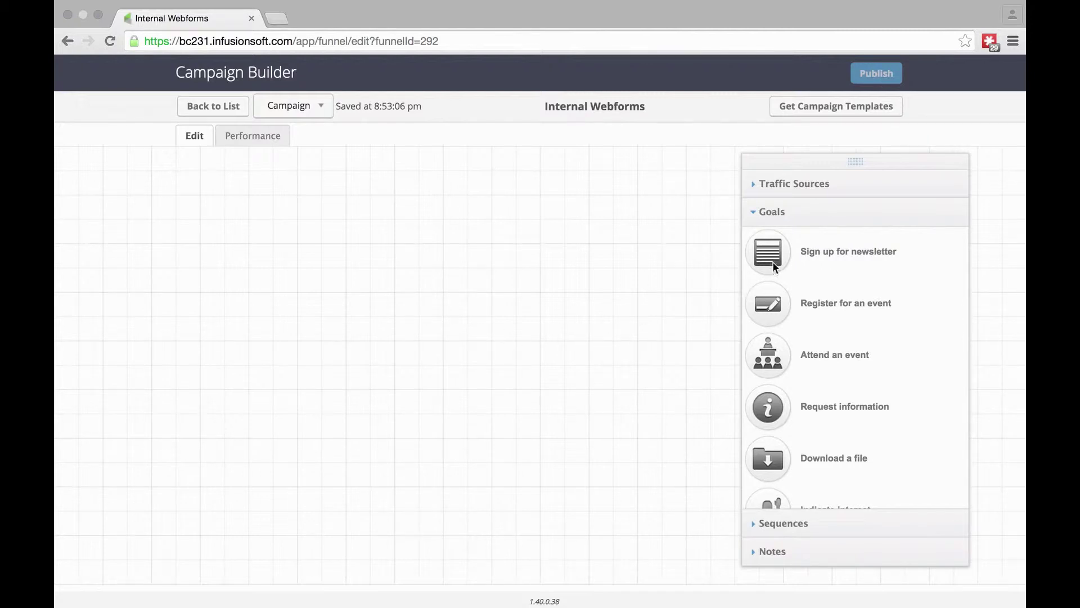
- Drag the 'Sign up for newsletter' goal from the Goals panel onto the Internal Webforms canvas
left_click_drag(774, 259, 249, 214)
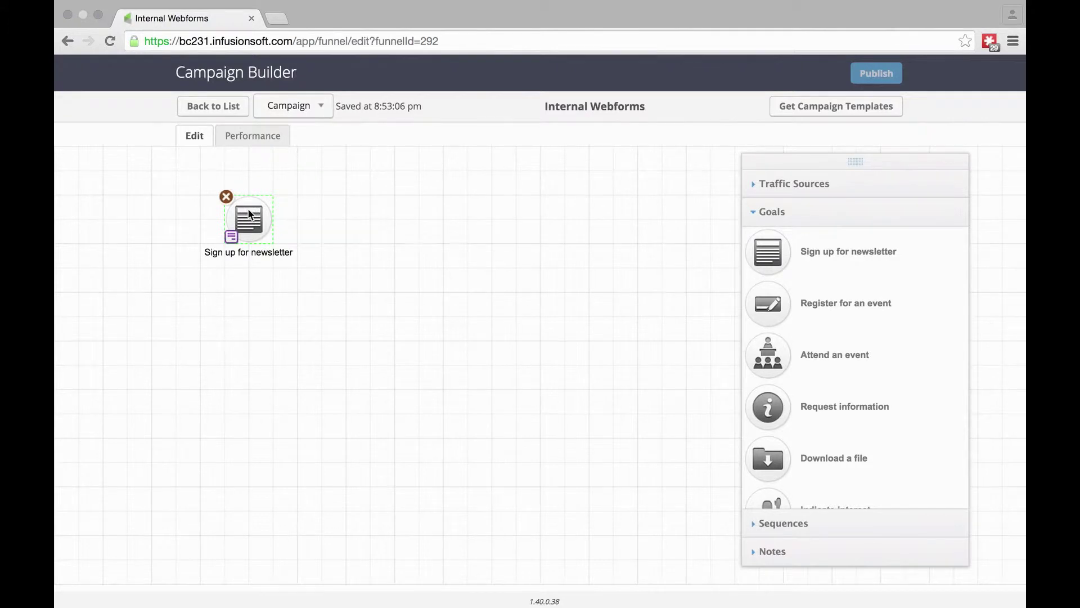
- Set the goal's trigger to 'Submits an Internal Form' and save
left_click(231, 239)
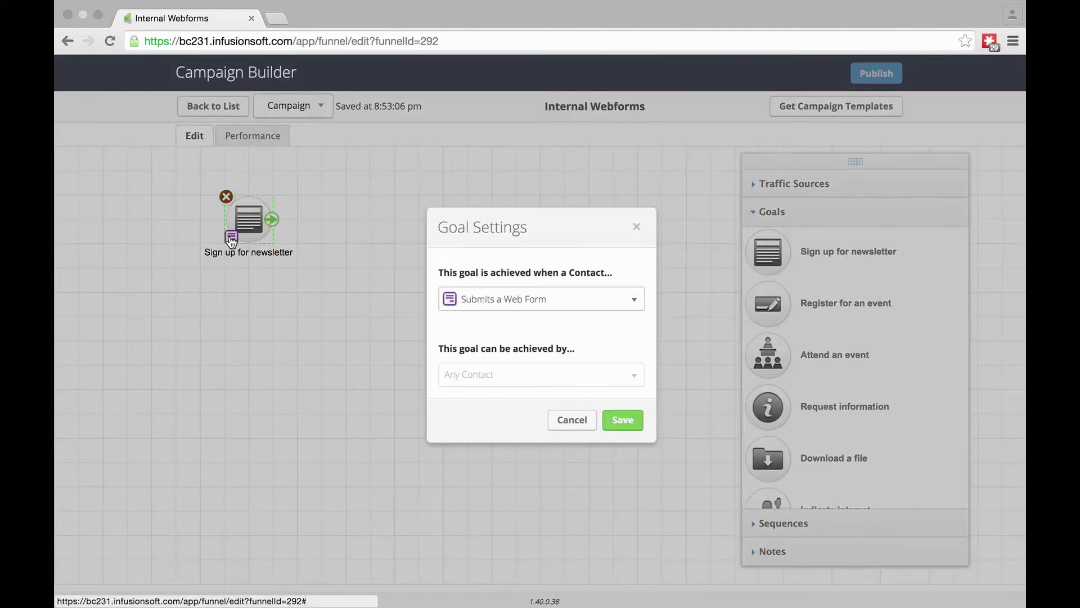
left_click(532, 301)
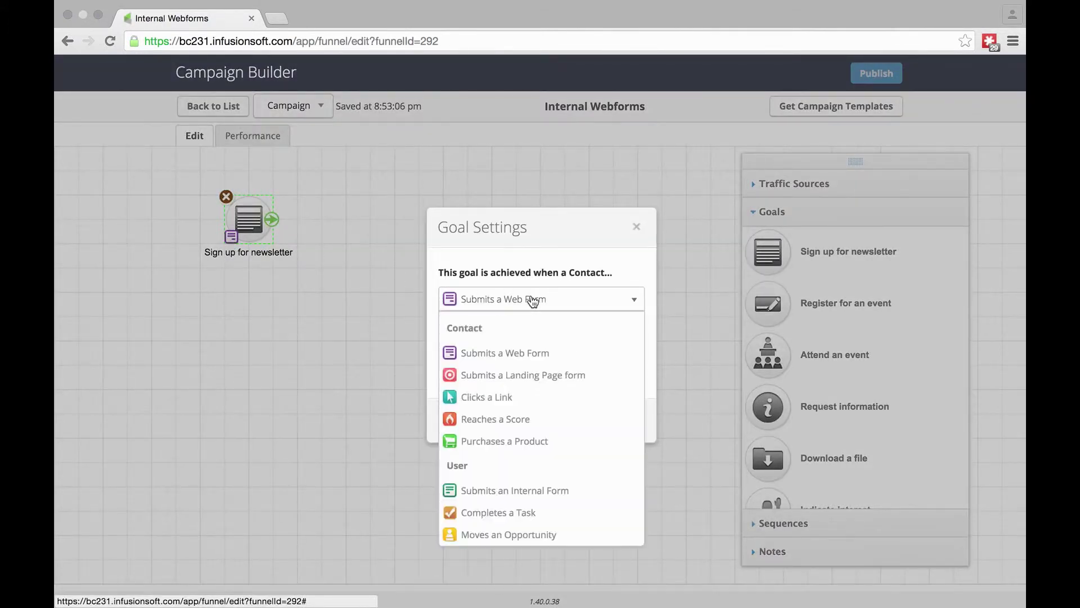
left_click(507, 491)
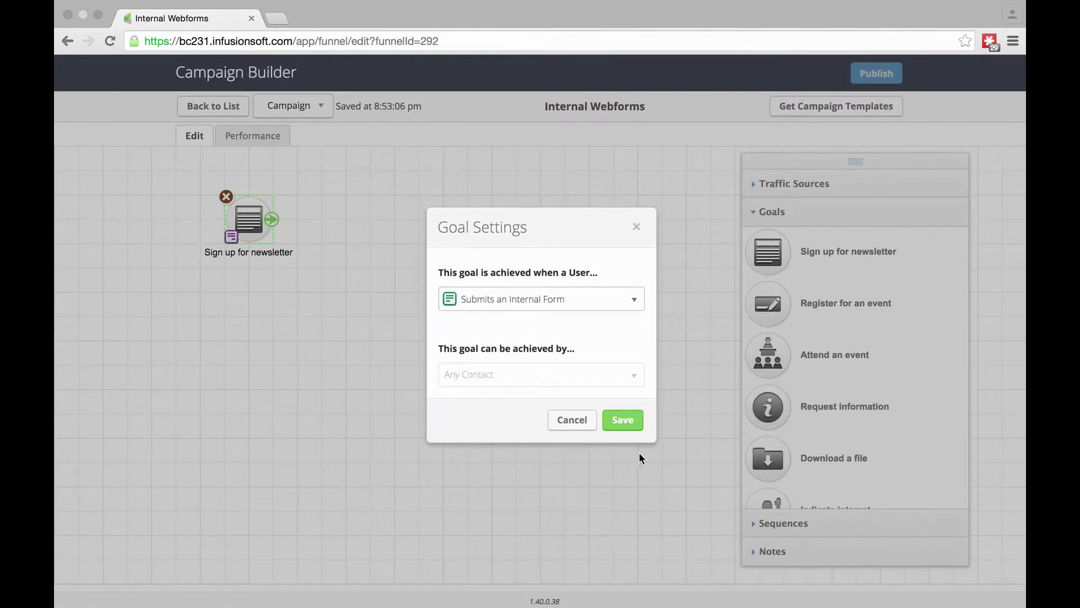
left_click(621, 421)
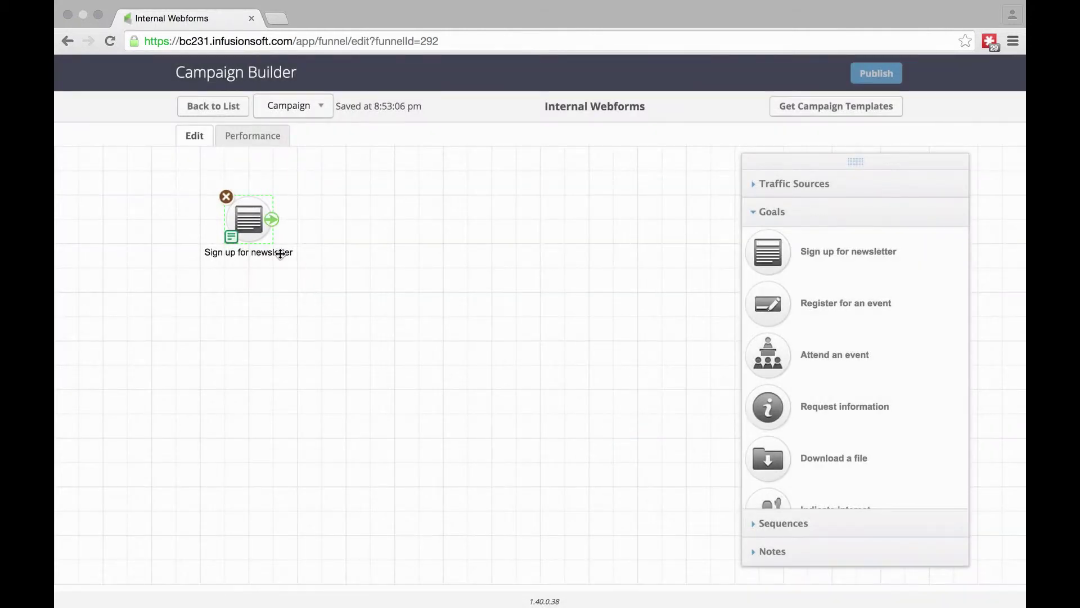
- Rename the goal 'Add New Walk-in Enquiry' and open its internal form editor
double_click(257, 252)
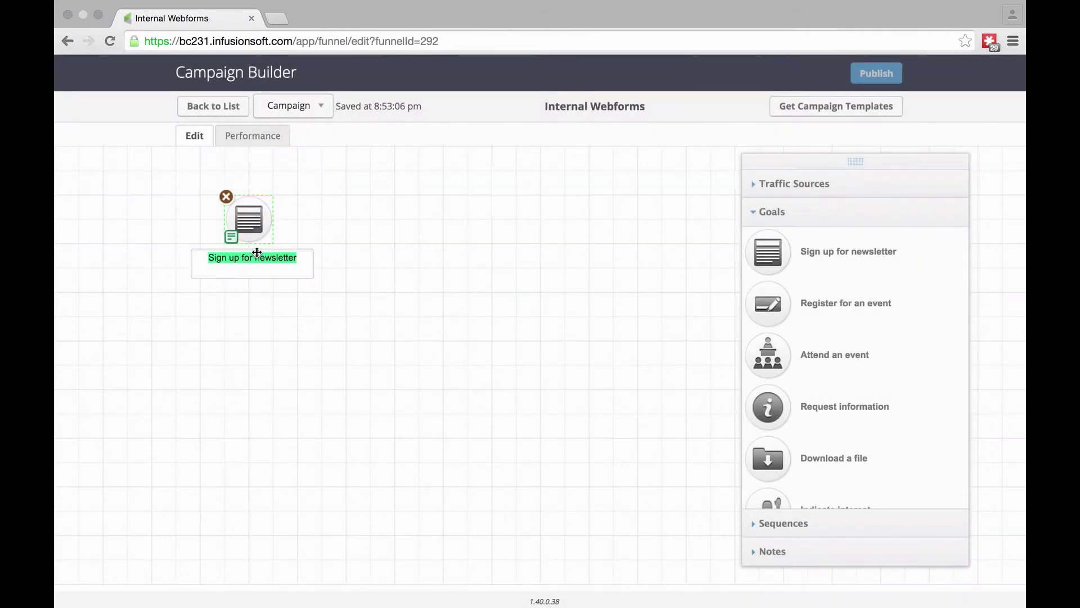
type("Addi")
key("BackSpace")
key("BackSpace")
key("BackSpace")
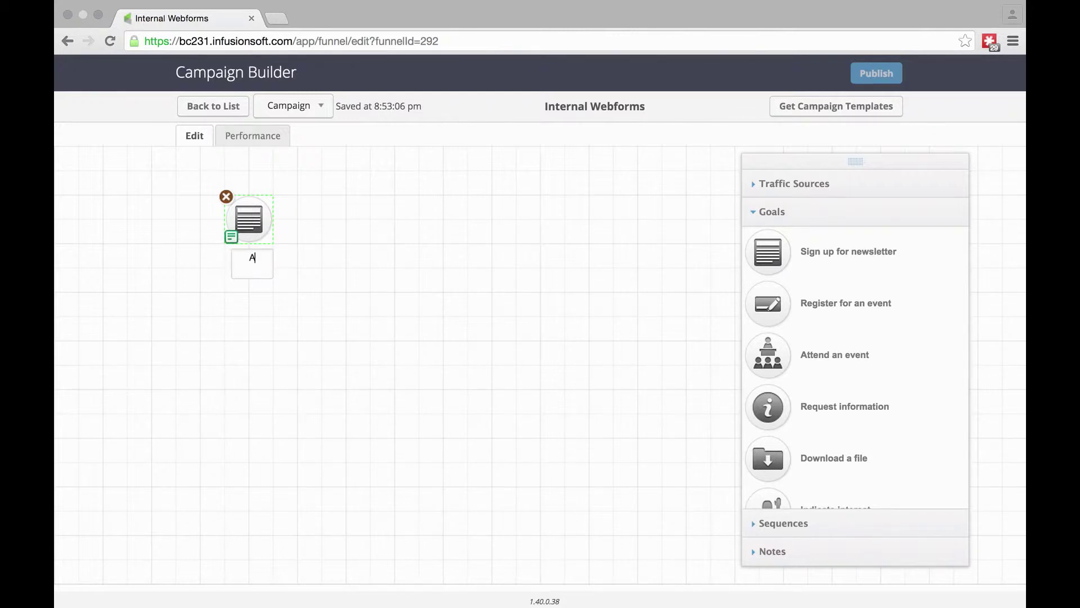
type("dd New Walk-in")
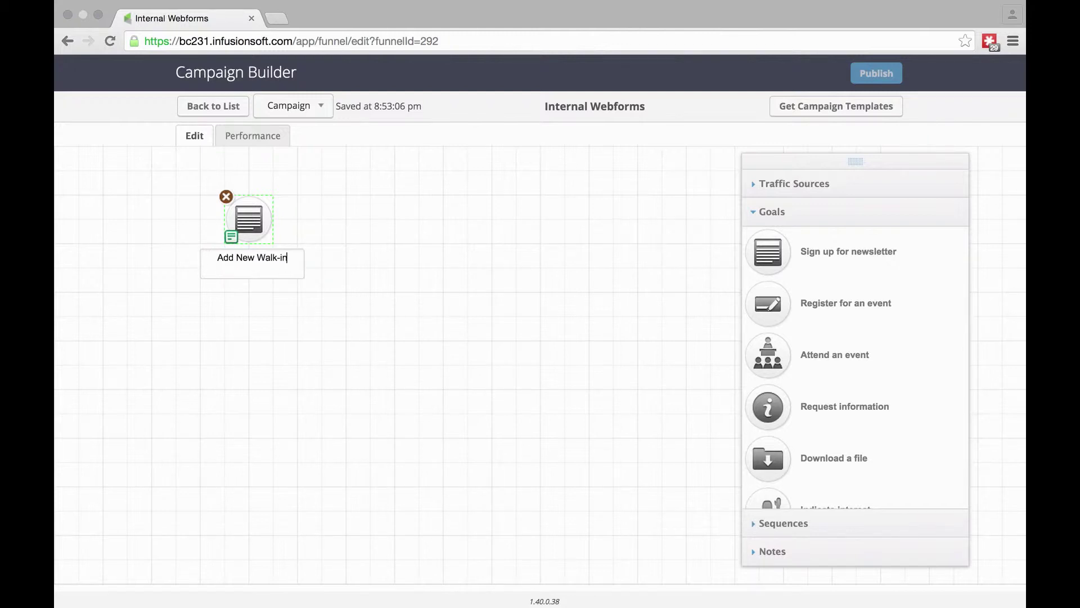
type(" Enqu")
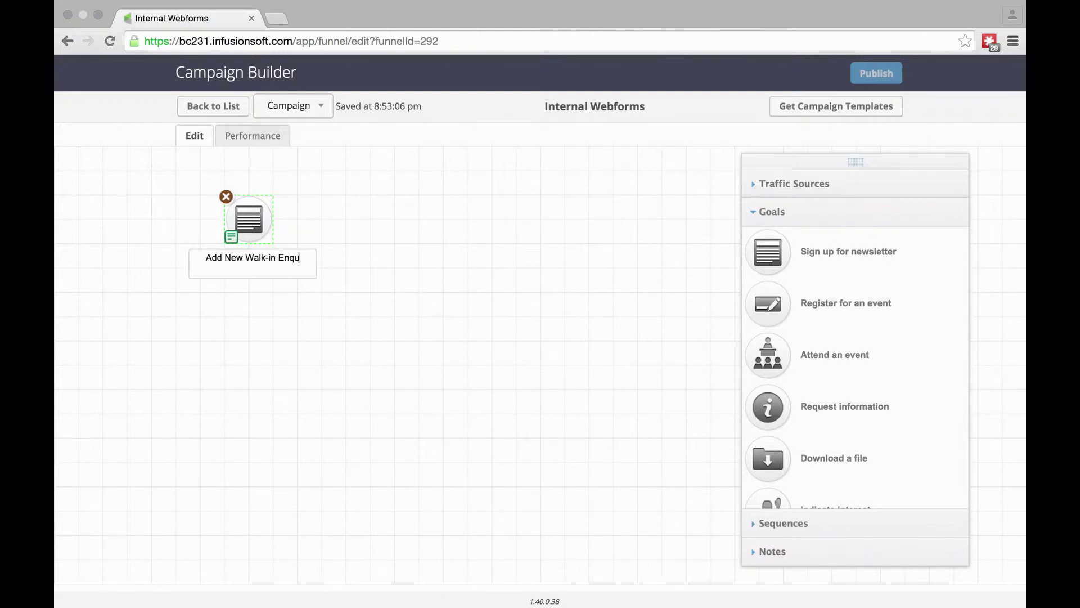
type("iry")
left_click(382, 301)
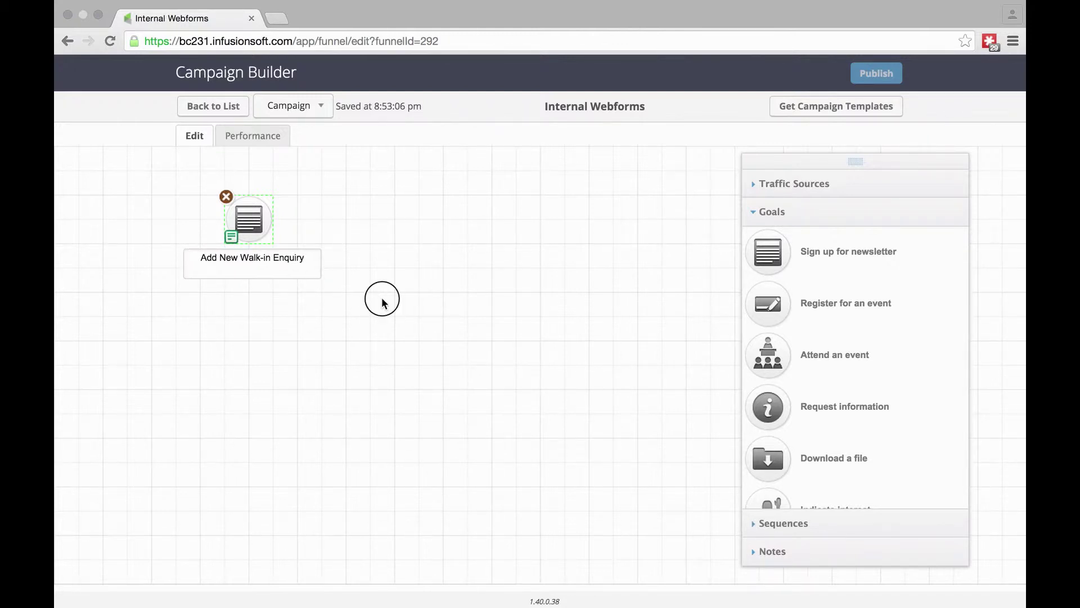
mouse_move(253, 223)
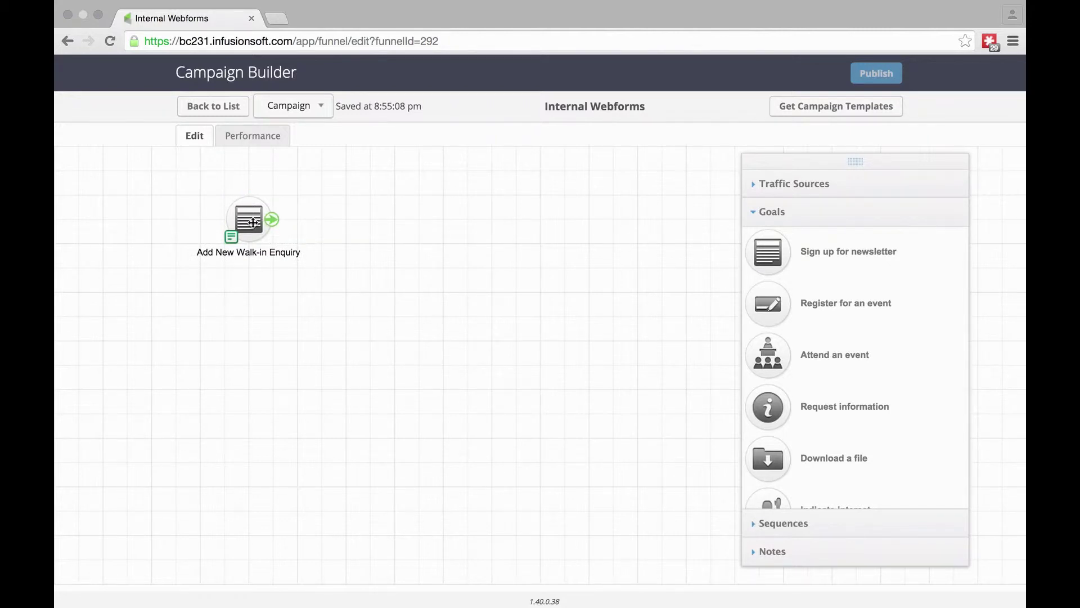
double_click(253, 222)
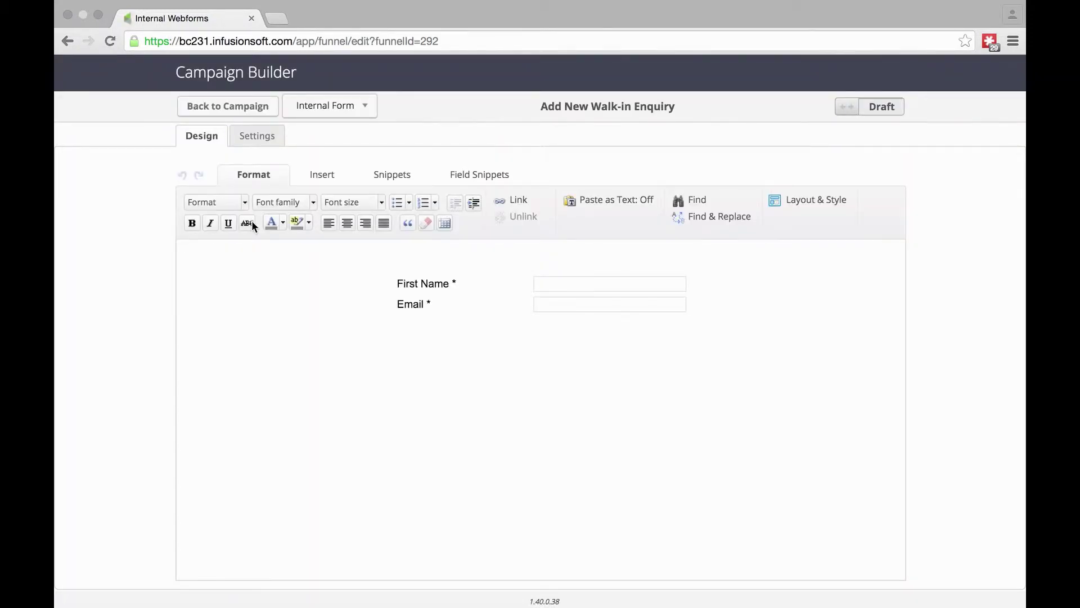
- Enable Last Name in the Name field's settings and save, adding it below First Name
mouse_move(654, 262)
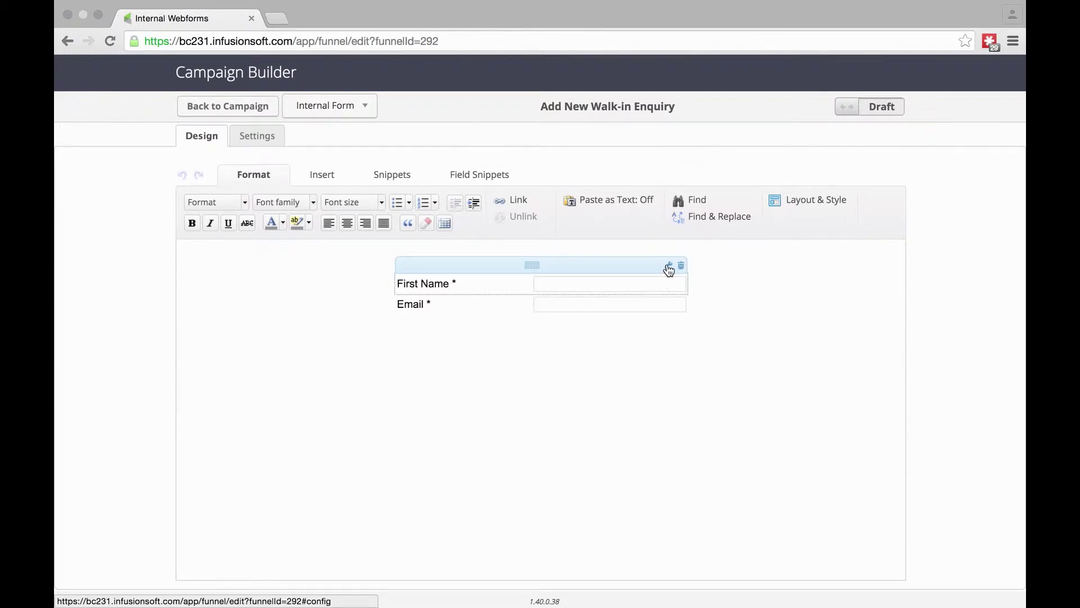
left_click(668, 268)
left_click(428, 247)
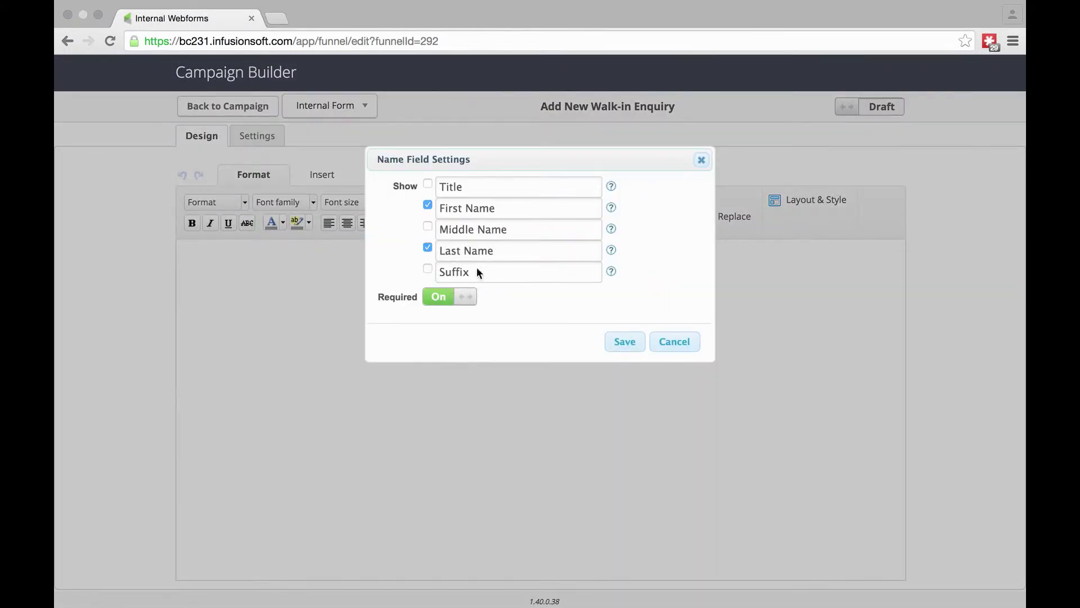
left_click(619, 345)
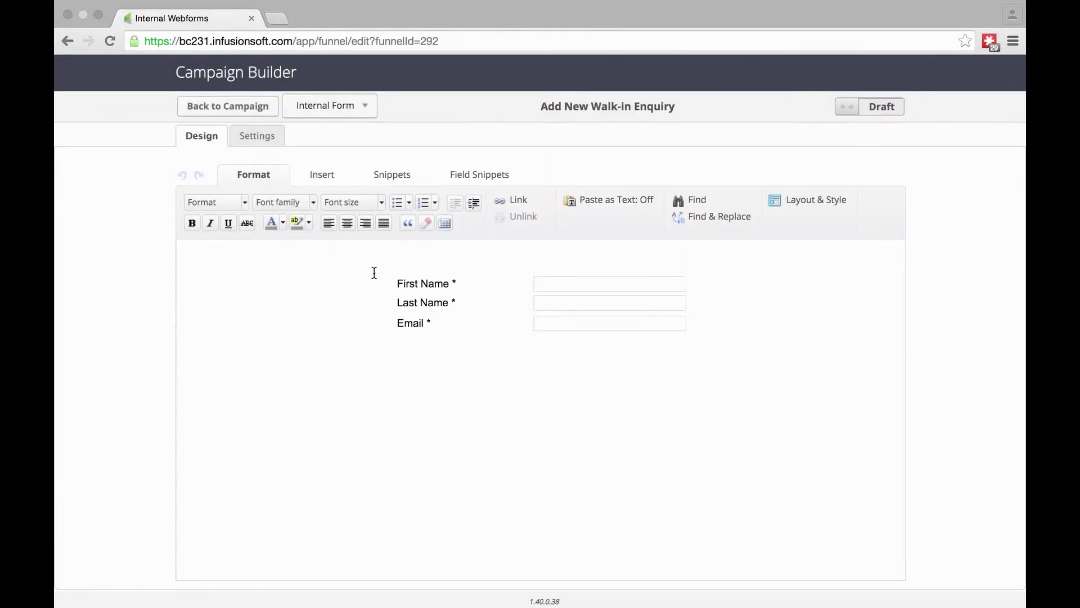
left_click(453, 173)
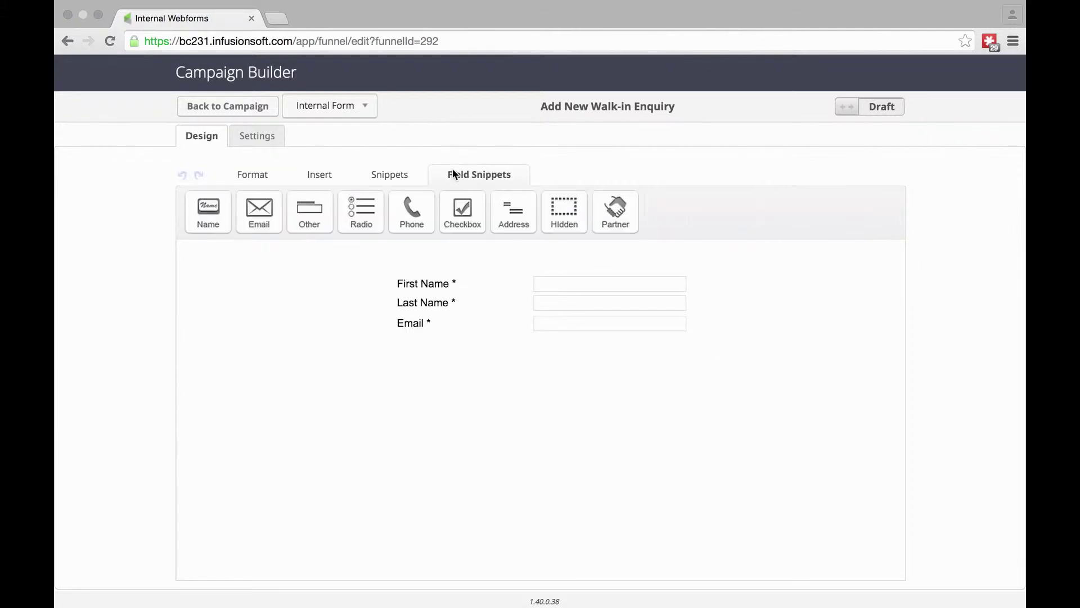
- Insert a phone field below Last Name, relabel it 'Mobile Number', and make it required
left_click(410, 211)
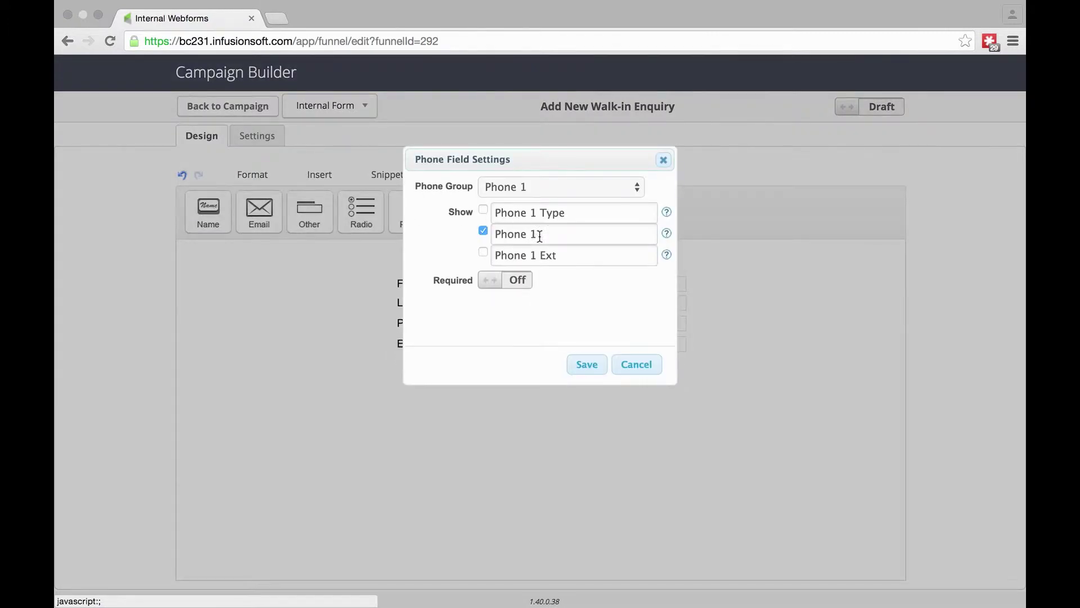
left_click_drag(548, 236, 473, 234)
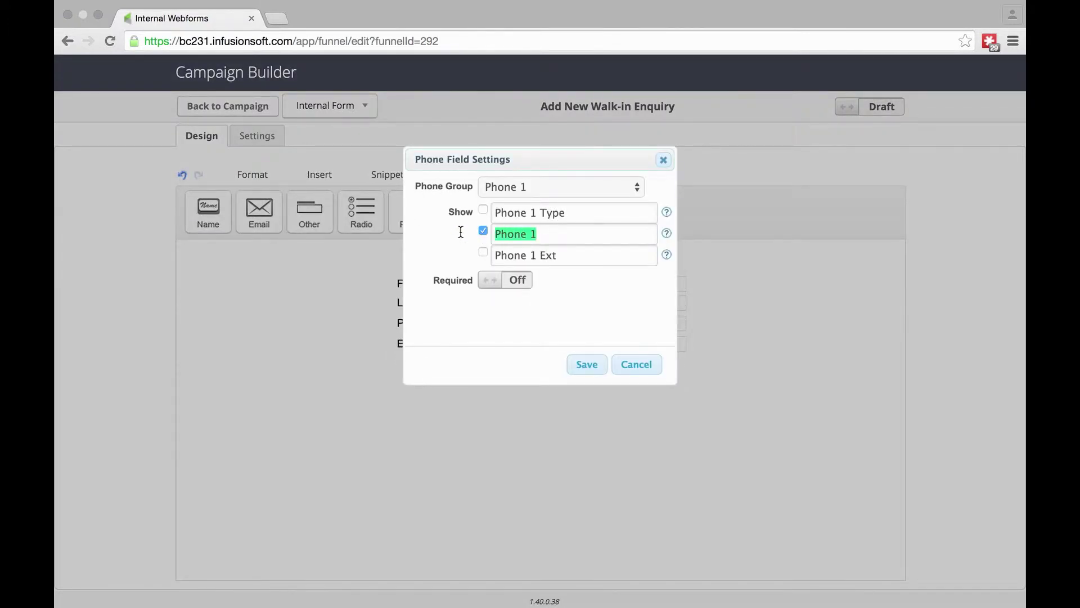
type("Mobile Number")
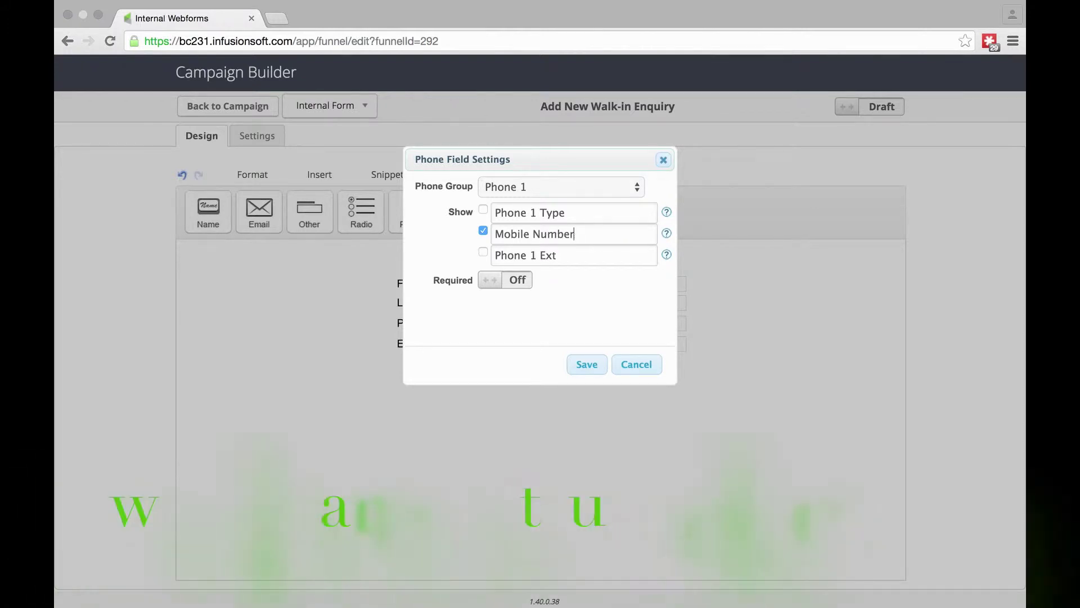
left_click(495, 280)
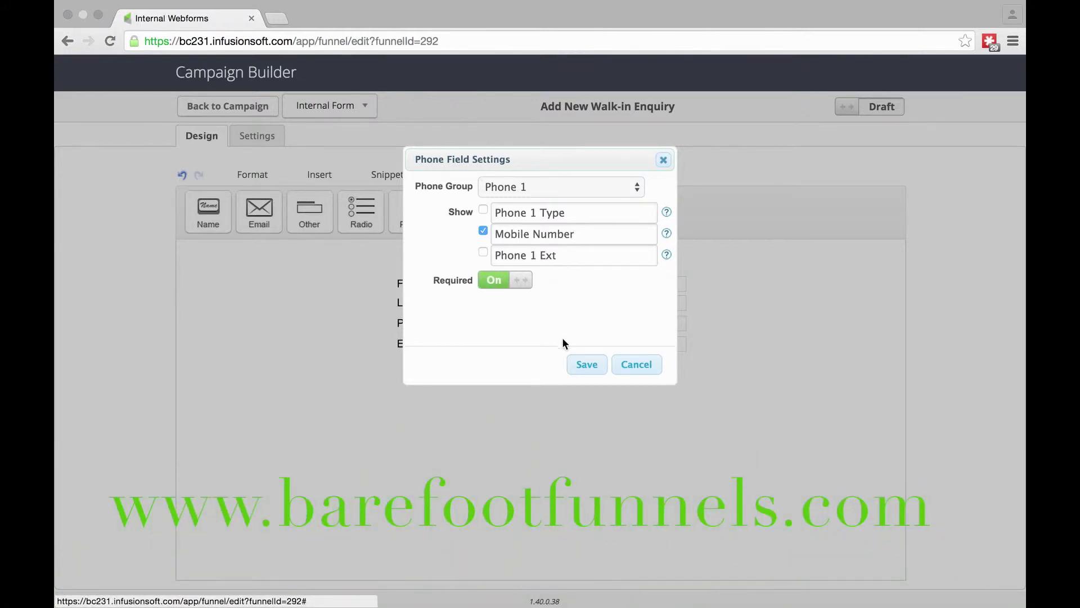
left_click(581, 370)
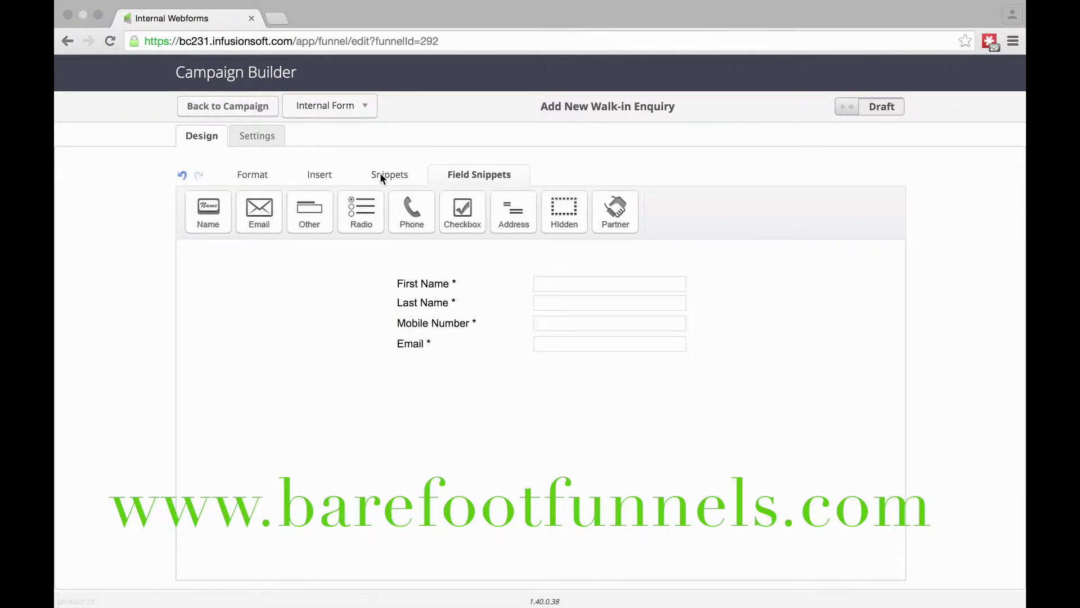
- Add an address field below Mobile Number, dropping the street, city and state lines
left_click_drag(461, 196, 537, 368)
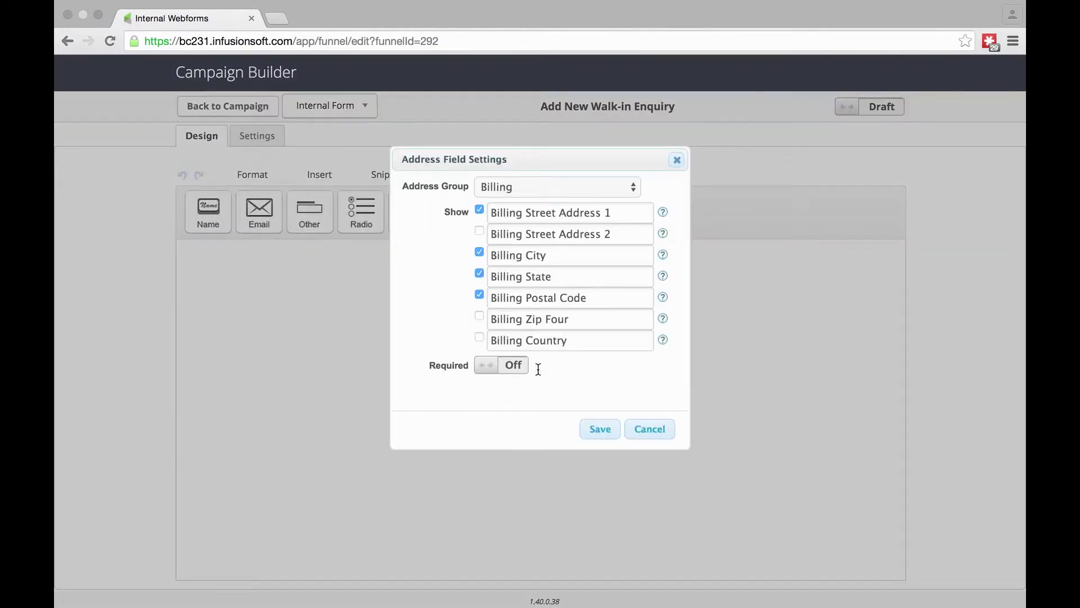
left_click(481, 210)
left_click(480, 254)
left_click(479, 274)
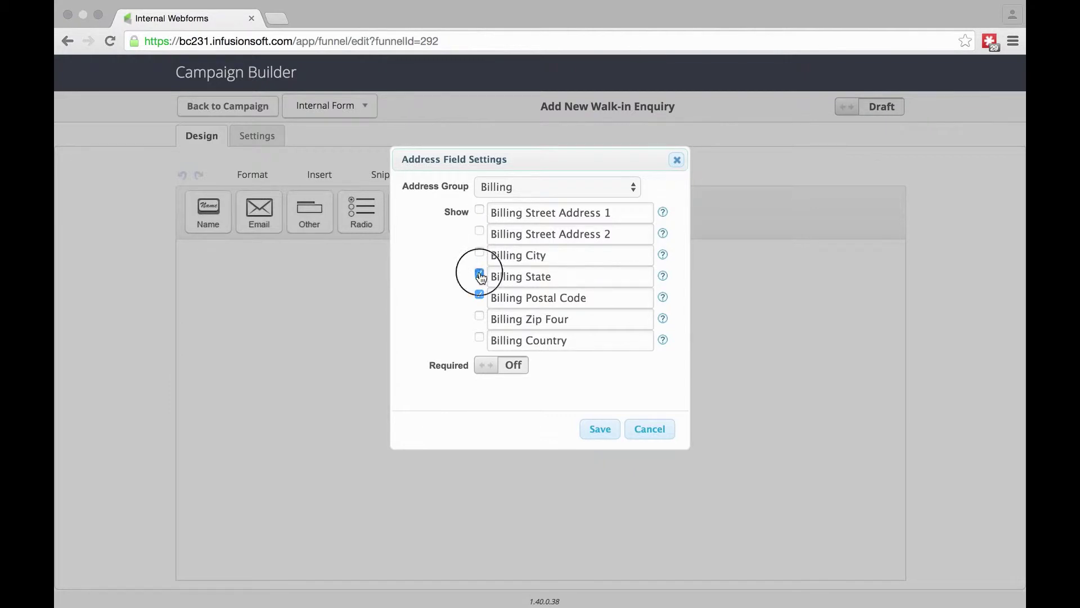
- Relabel Billing Postal Code as 'Post Code', make it required, and save the field
left_click(529, 298)
key("BackSpace")
key("BackSpace")
key("BackSpace")
key("BackSpace")
key("BackSpace")
key("BackSpace")
key("BackSpace")
key("BackSpace")
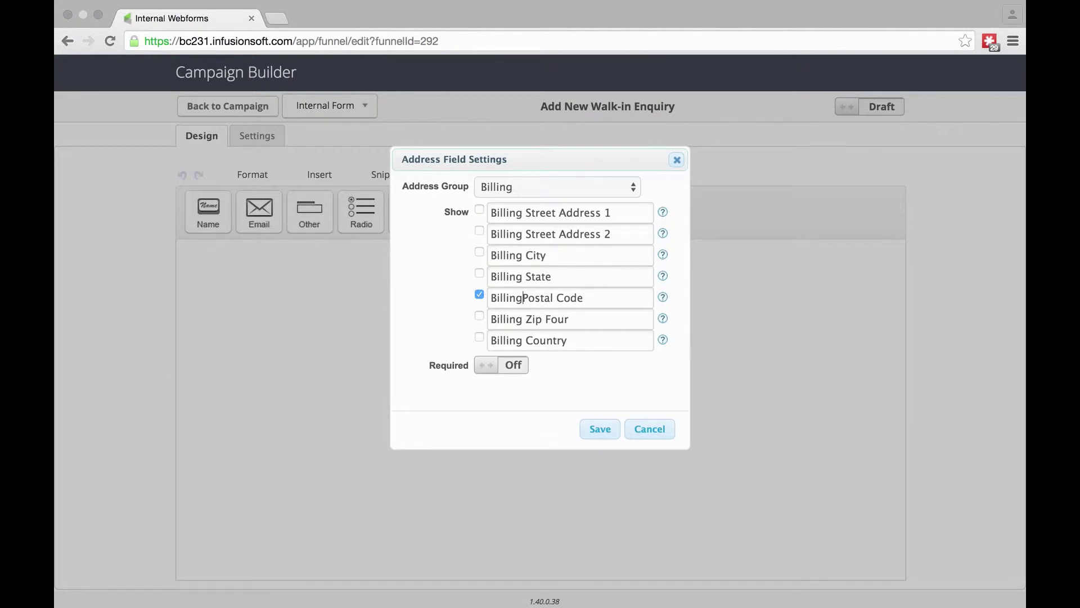
left_click(551, 298)
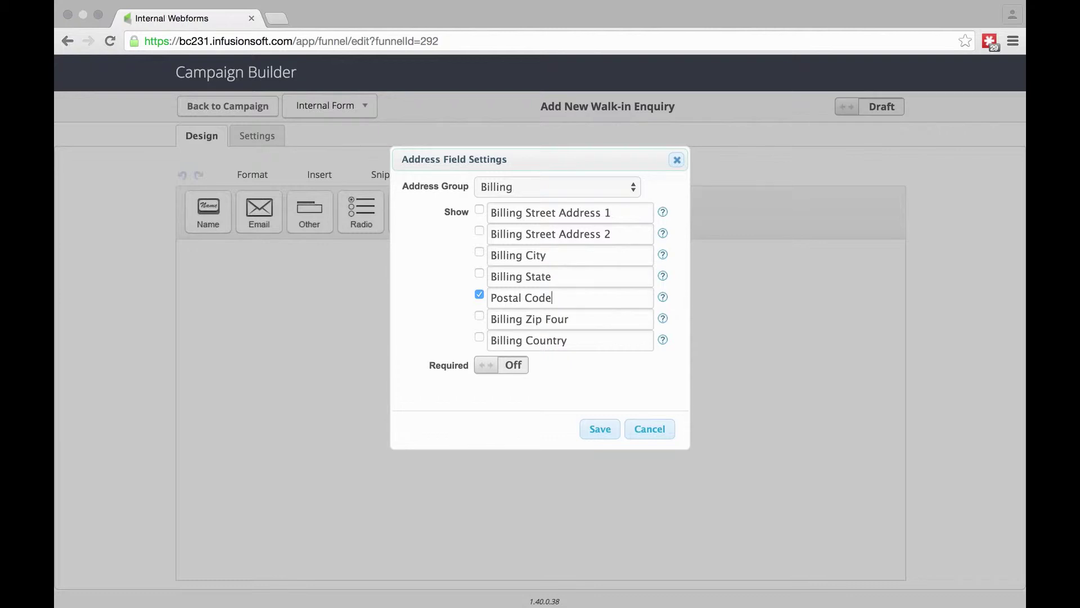
key("BackSpace")
key("BackSpace")
key("BackSpace")
left_click(515, 365)
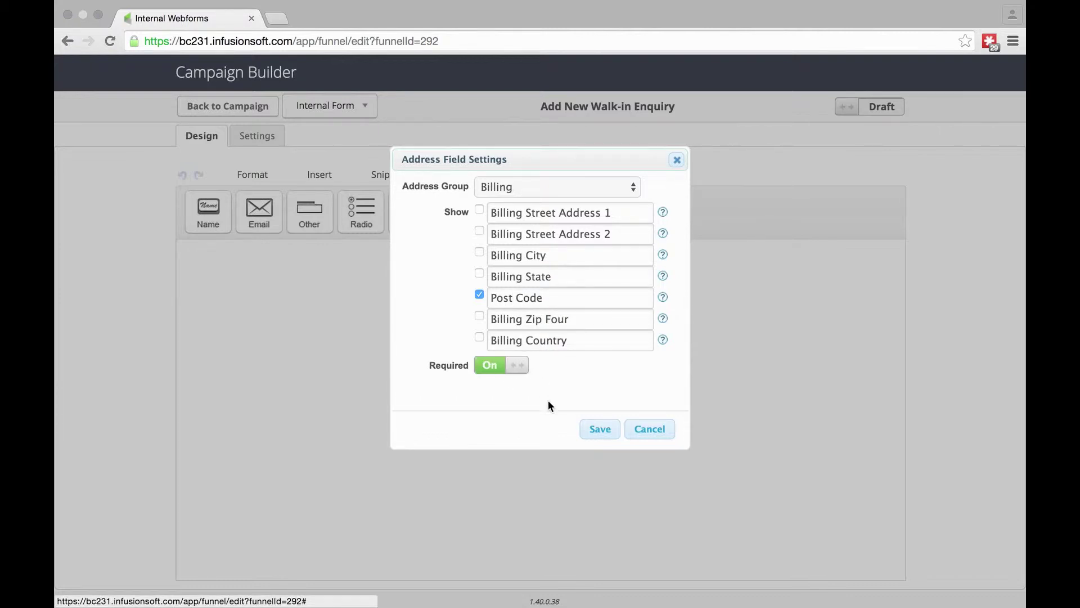
left_click(601, 430)
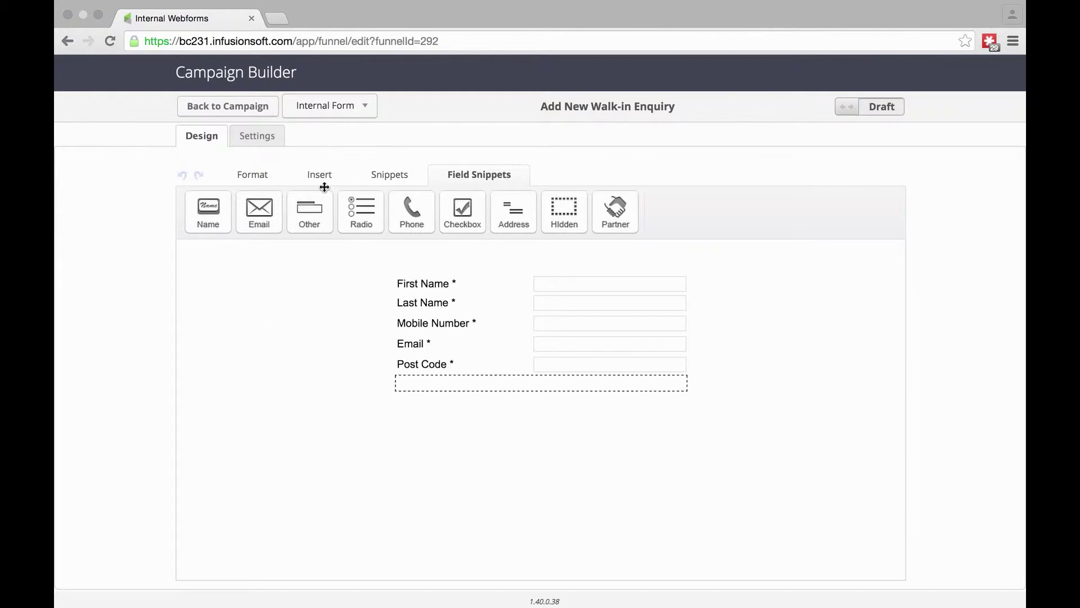
left_click(254, 136)
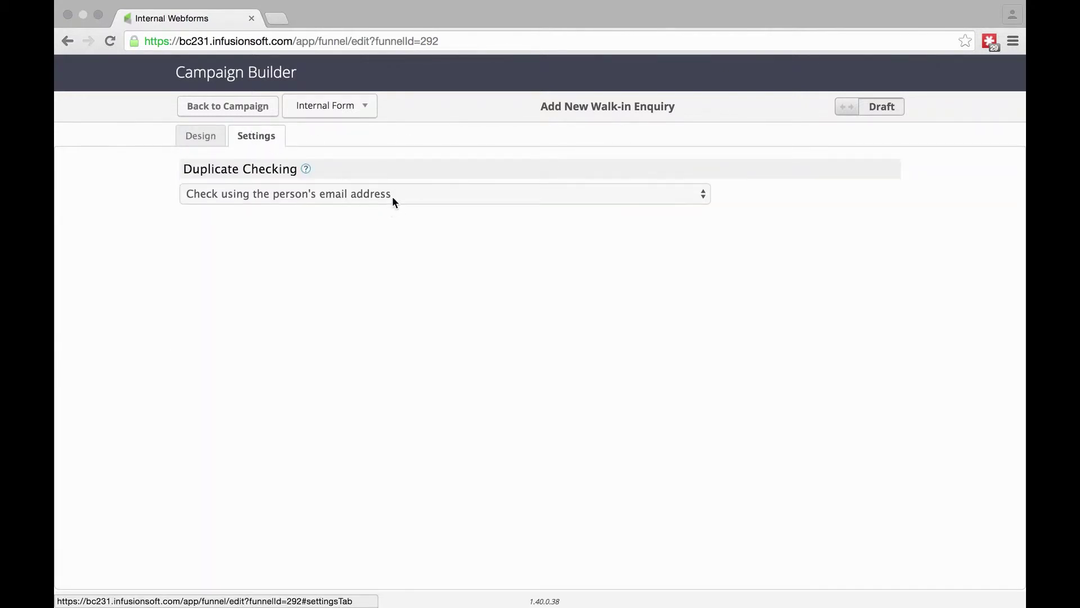
- Keep duplicate checking by email address, mark the form Ready, and return to the campaign canvas
left_click(393, 201)
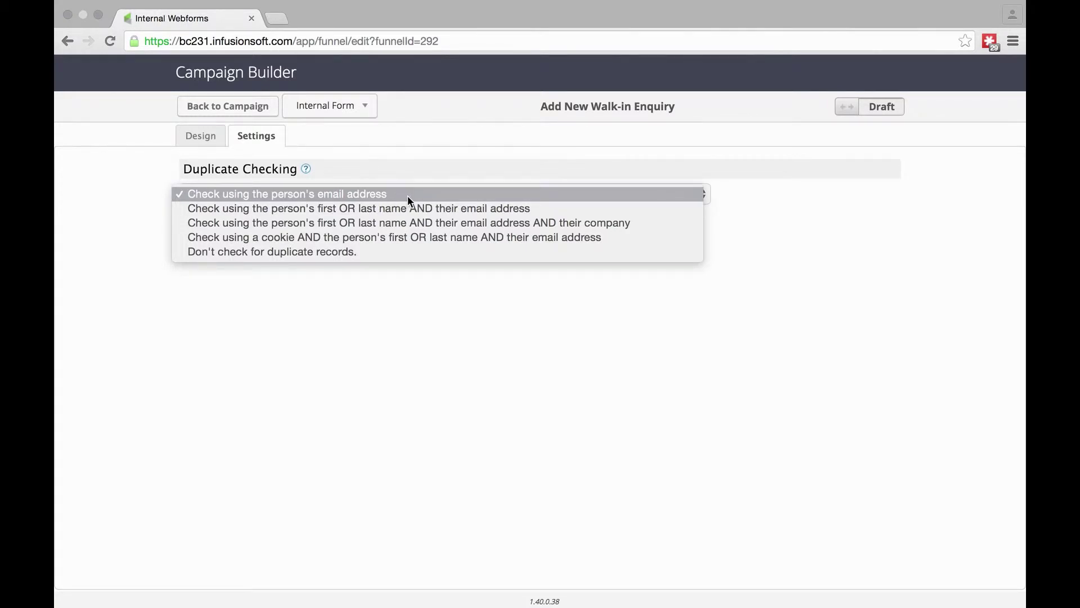
left_click(396, 193)
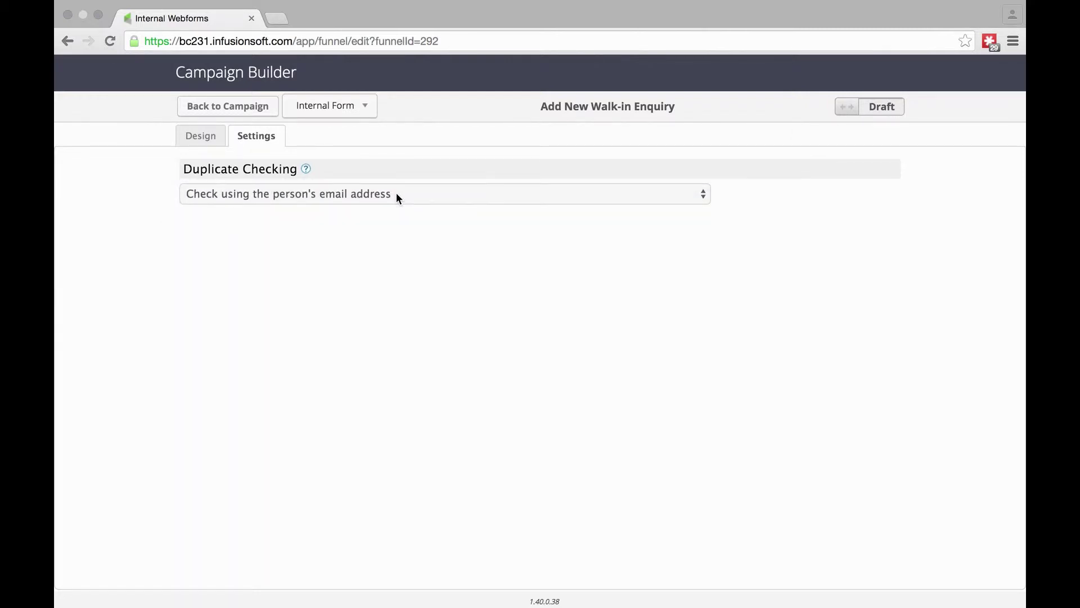
left_click(202, 137)
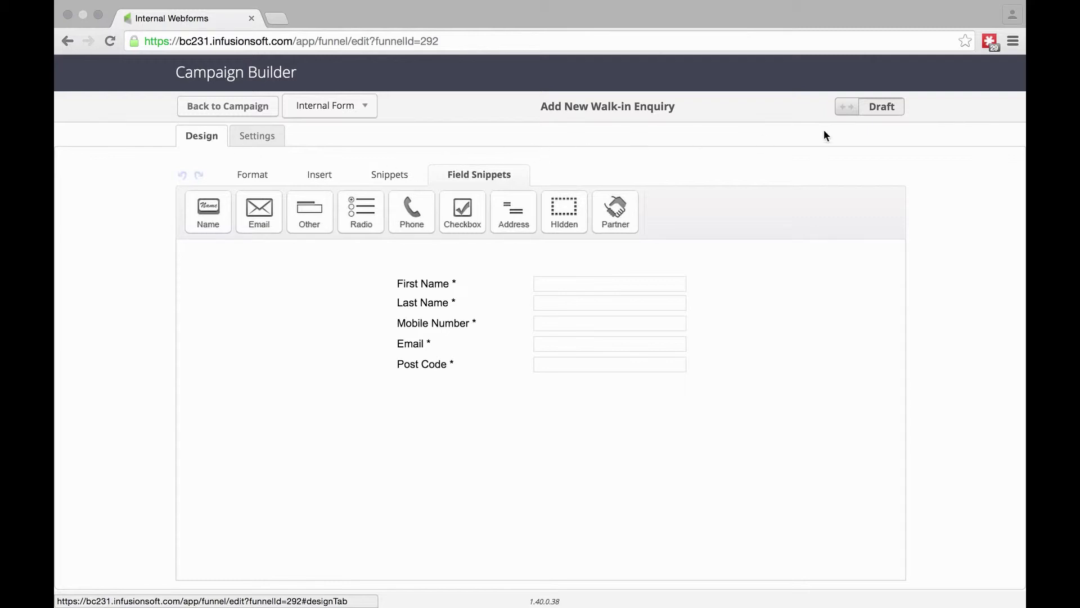
left_click(872, 107)
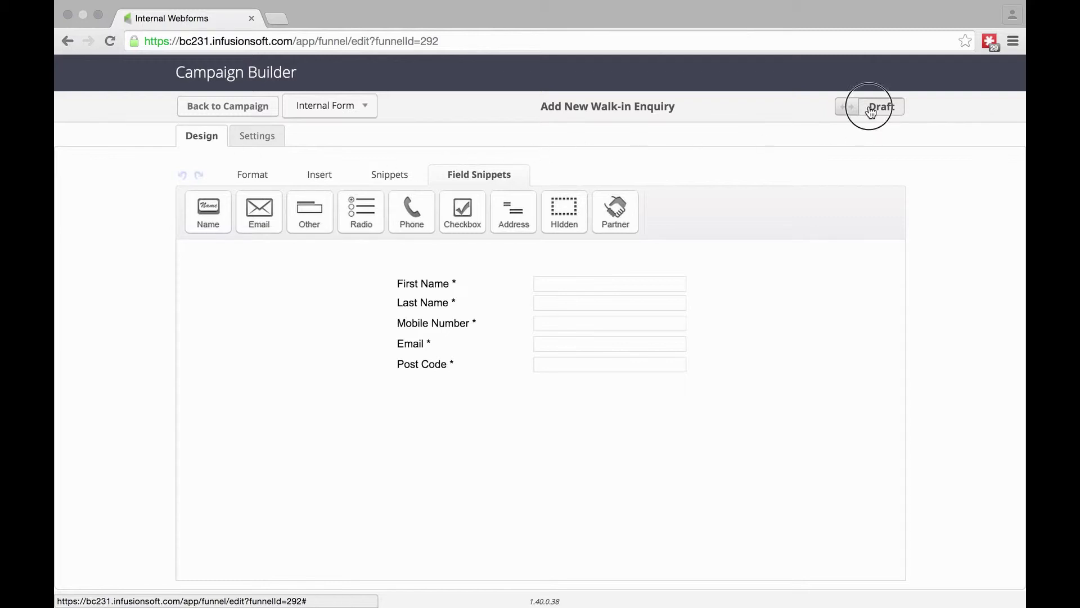
left_click(240, 112)
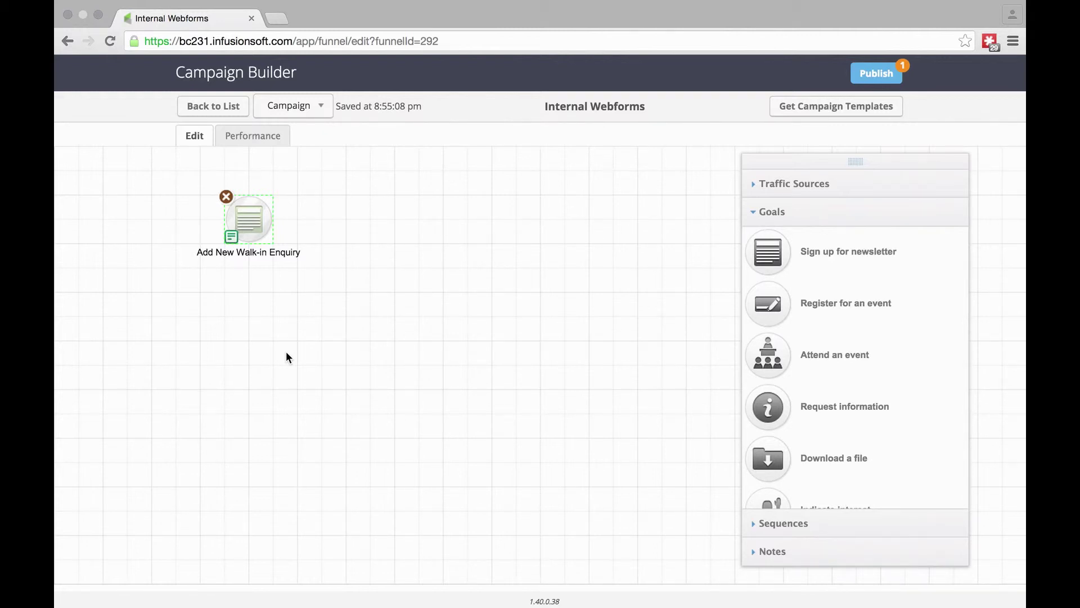
- Collapse the Goals panel, publish the Internal Webforms campaign, and confirm the listed changes
left_click(768, 212)
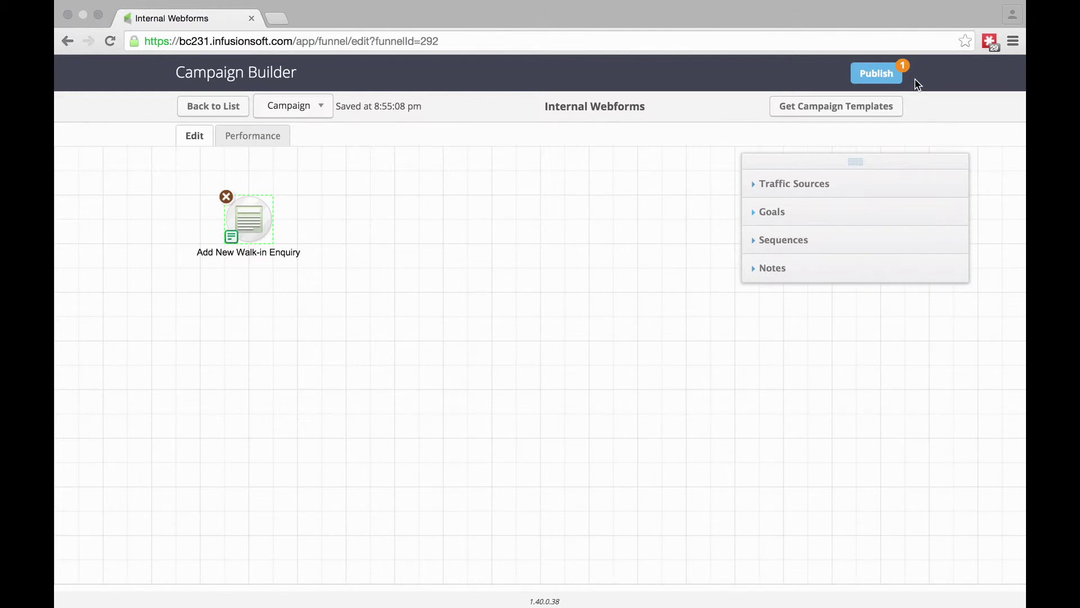
left_click(872, 75)
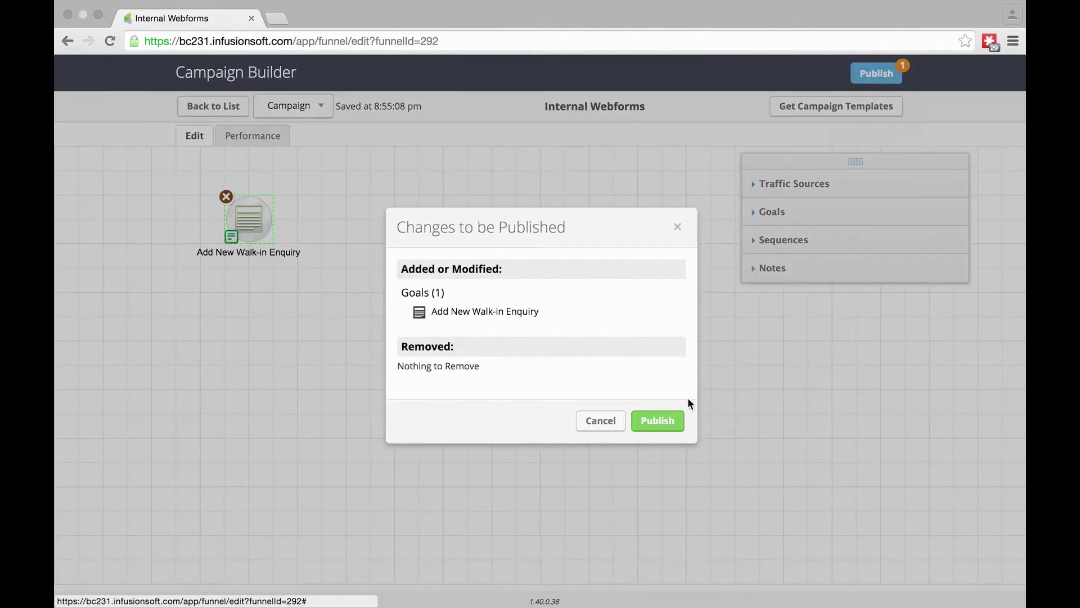
left_click(651, 426)
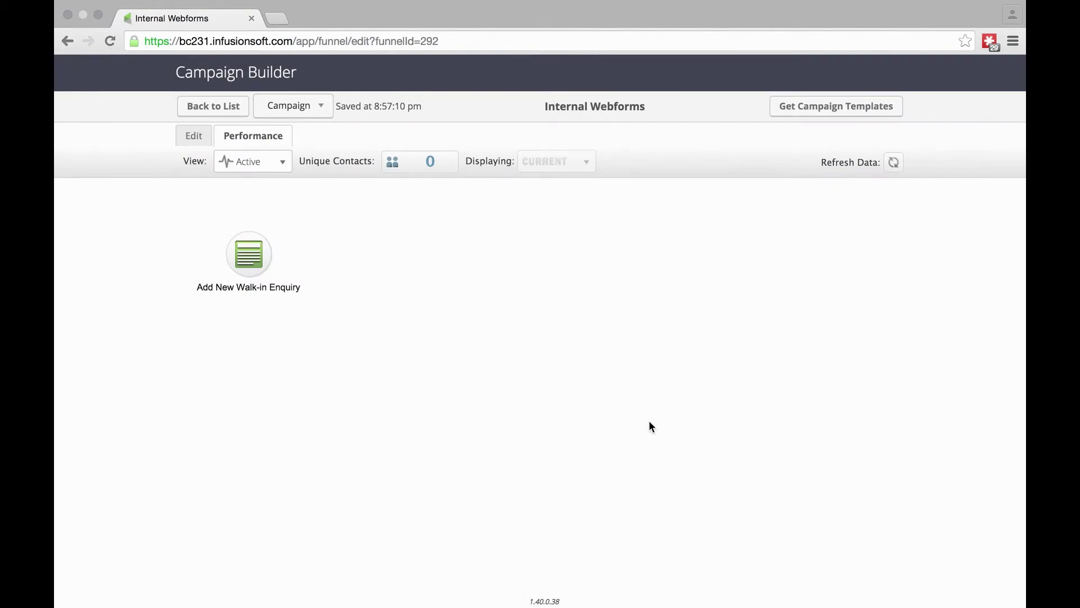
left_click(217, 115)
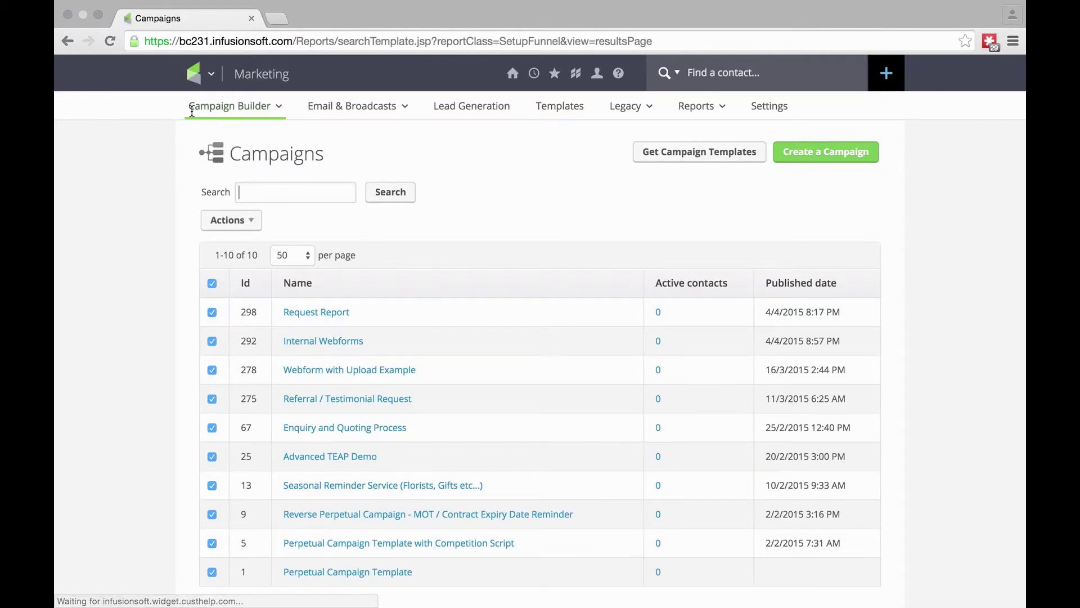
- Go to CRM Contacts via the main menu and open Add a Contact's form list
left_click(207, 74)
left_click(111, 235)
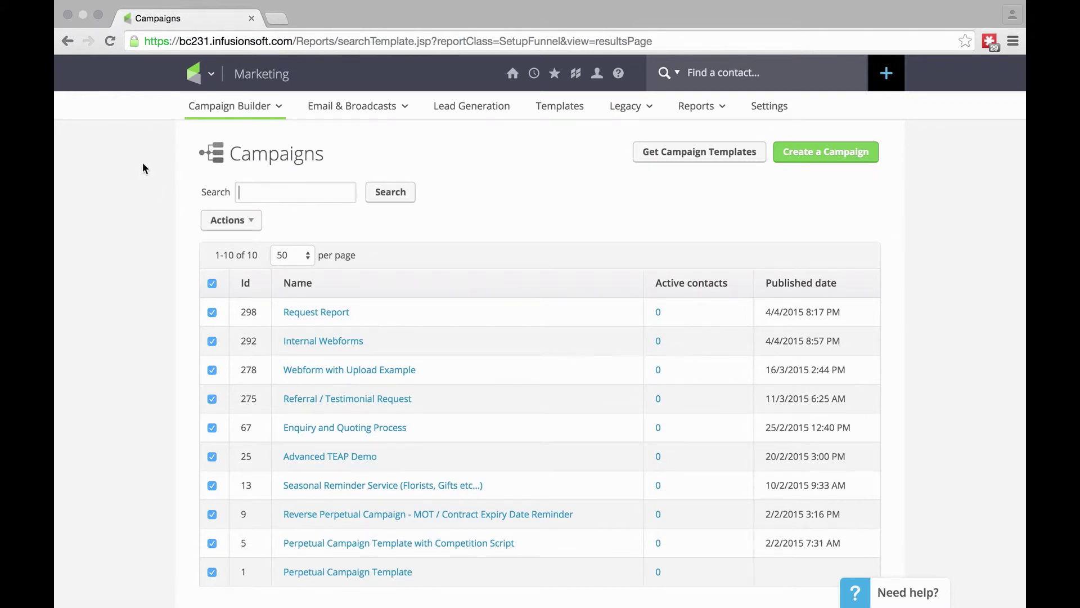
left_click(210, 73)
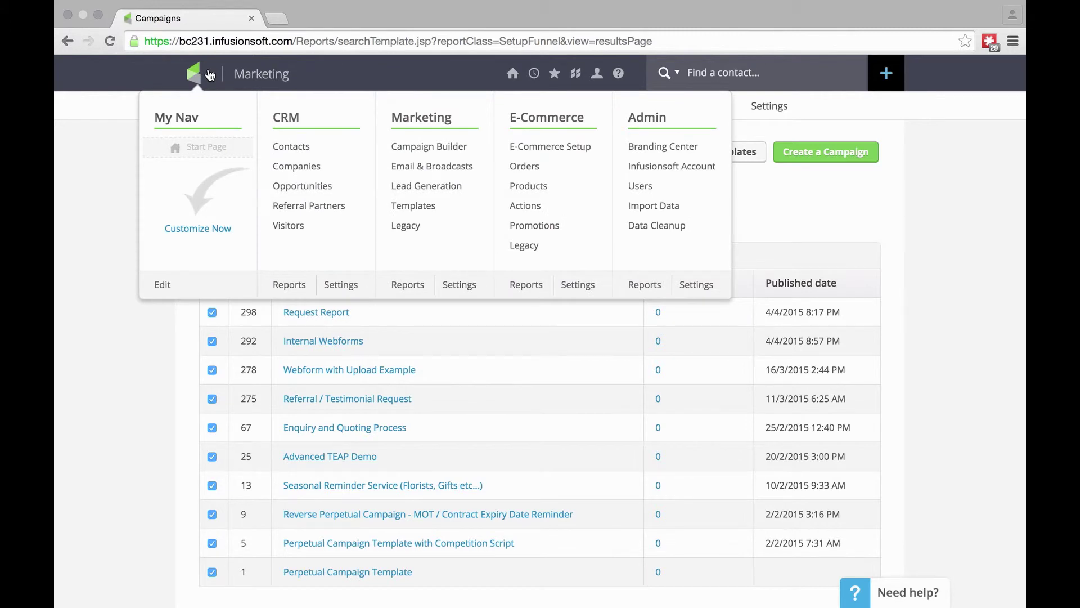
left_click(292, 148)
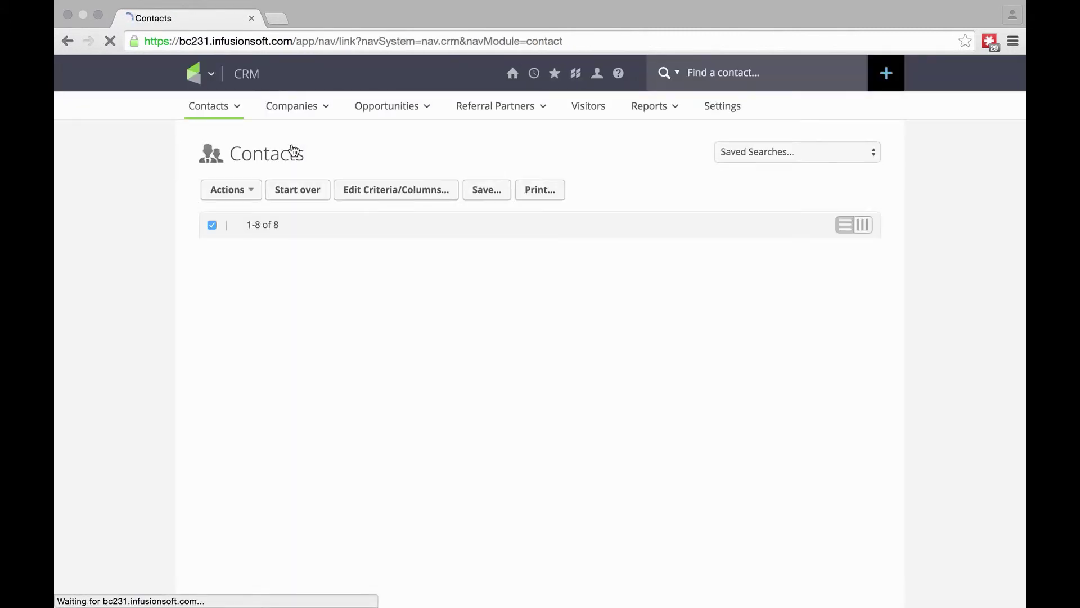
mouse_move(228, 110)
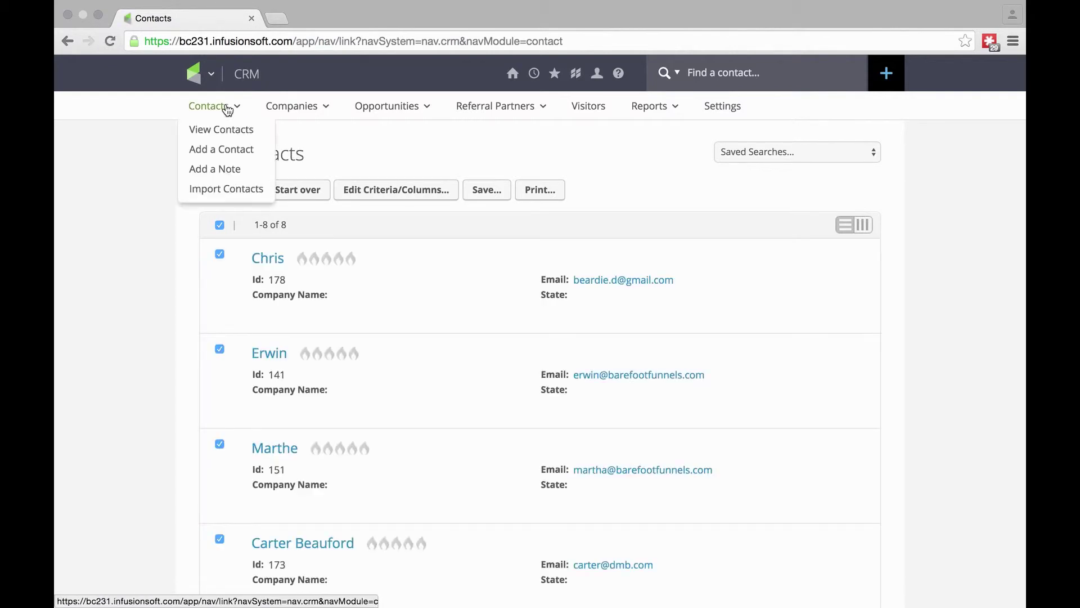
left_click(222, 149)
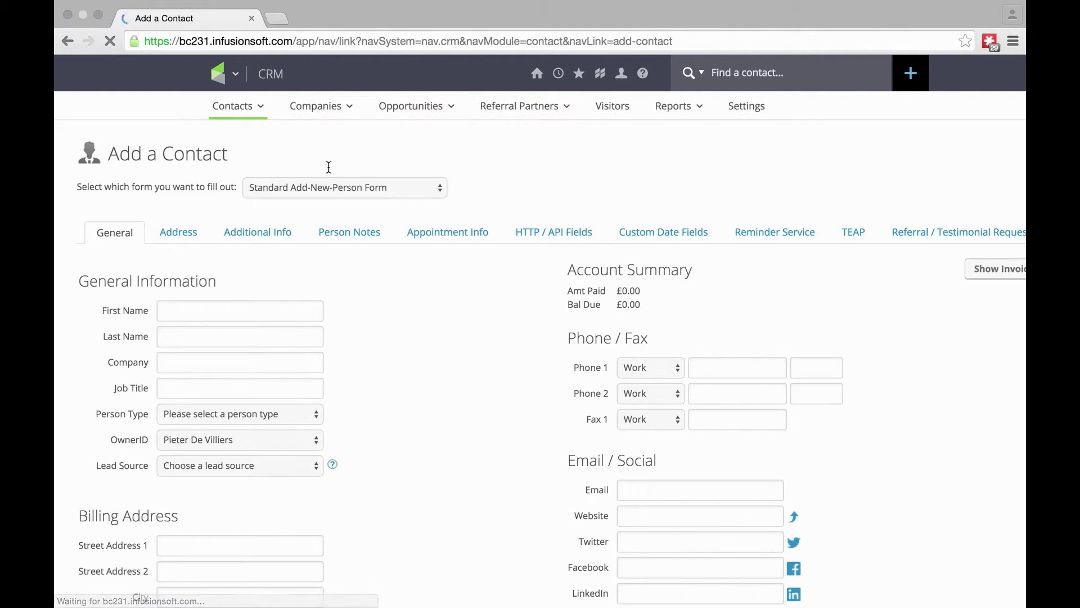
left_click(387, 187)
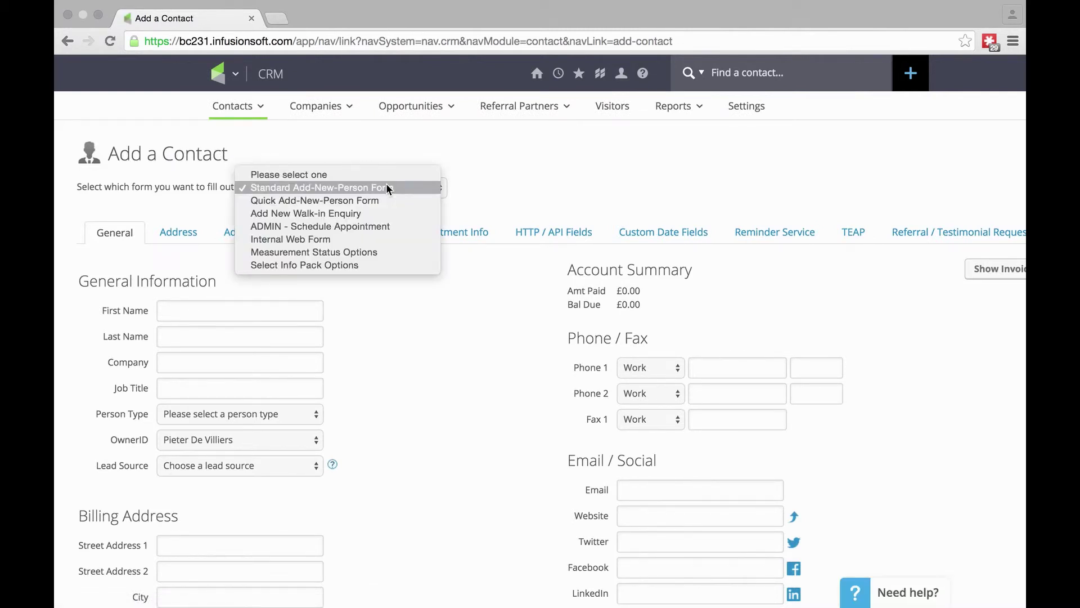
- Choose the Add New Walk-in Enquiry form and enter the contact's full name and mobile number
left_click(304, 213)
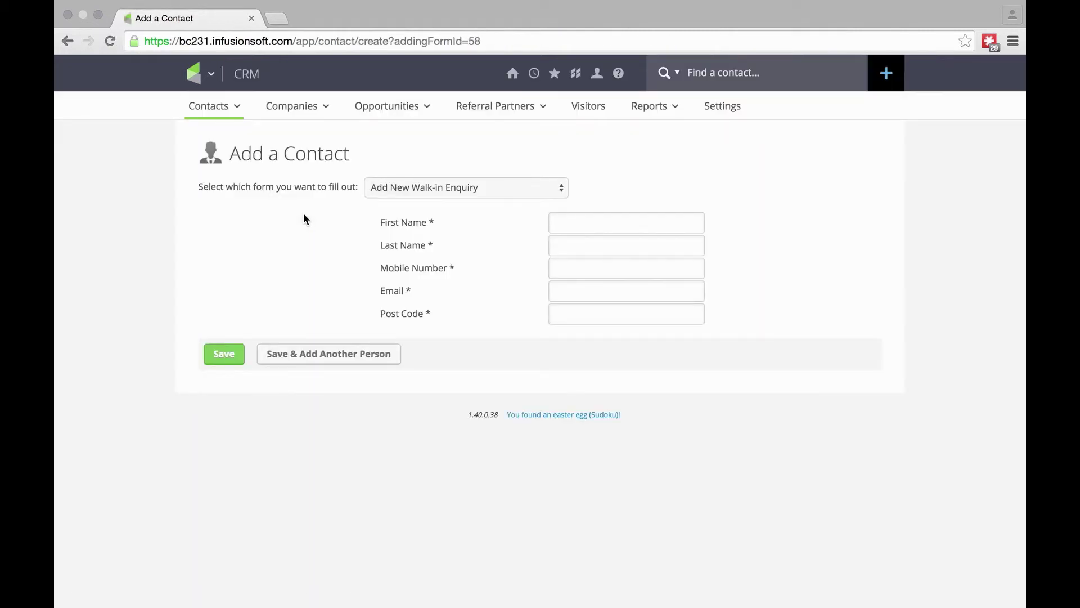
left_click(582, 223)
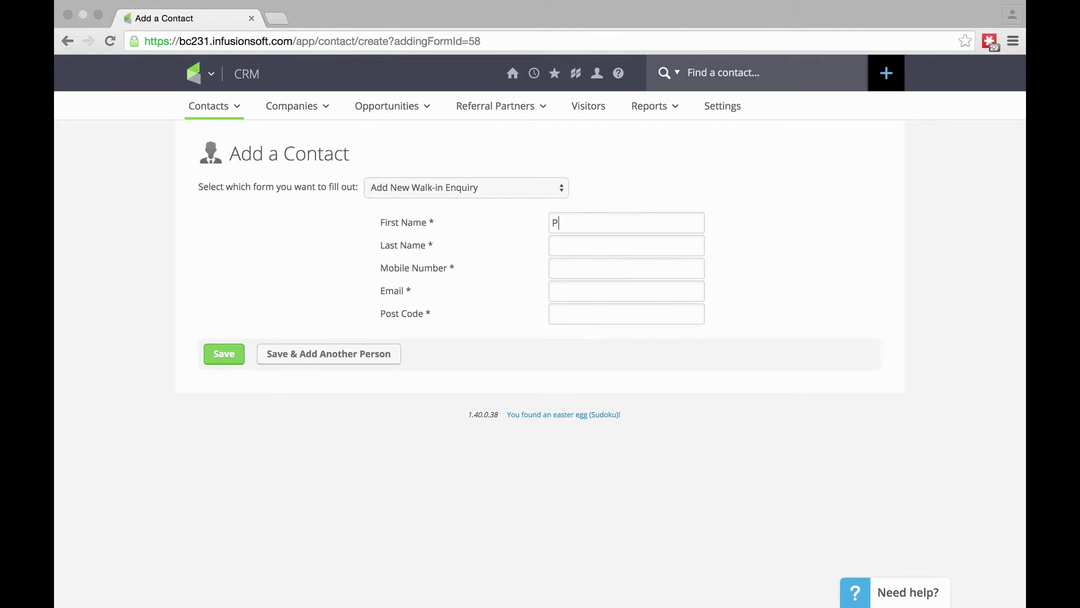
key("Tab")
type("01234")
- Enter the contact's e-mail with marketing permission and their post code, then save
key("Tab")
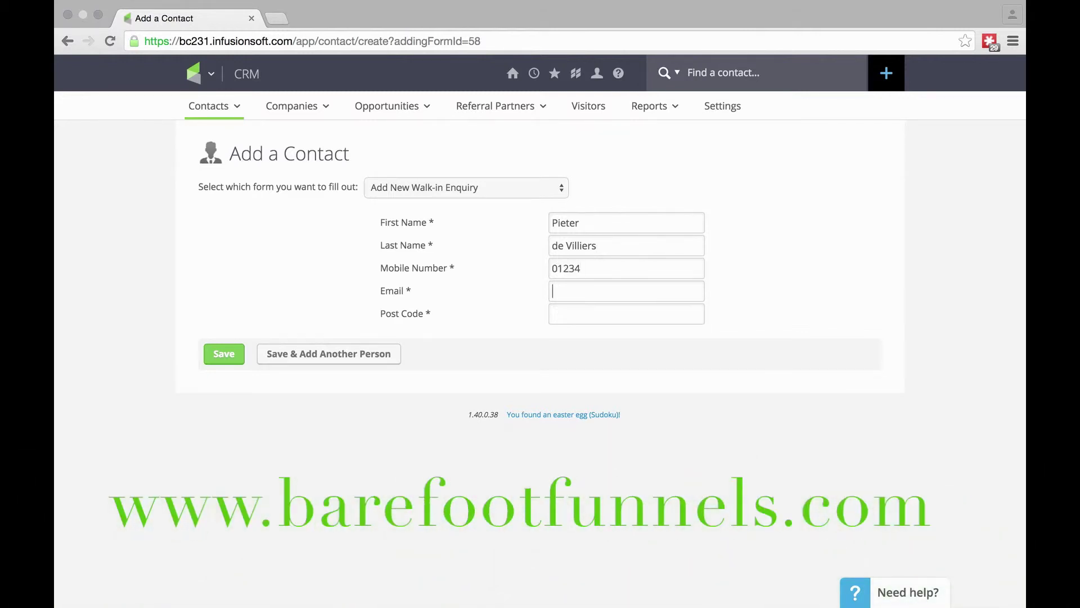
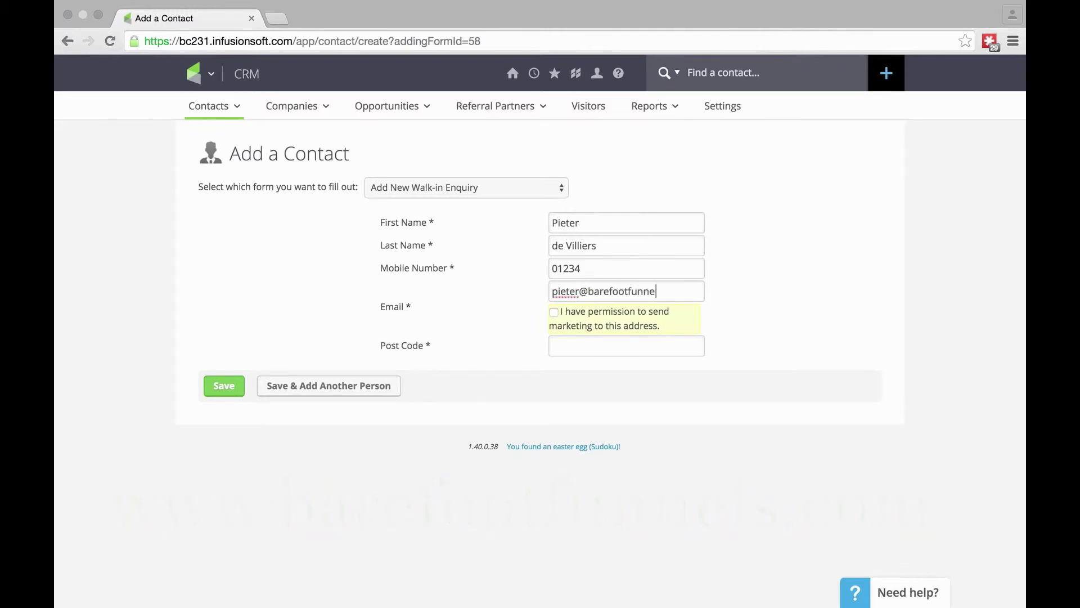
left_click(554, 313)
left_click(589, 349)
type("KT11 3BP")
left_click(227, 389)
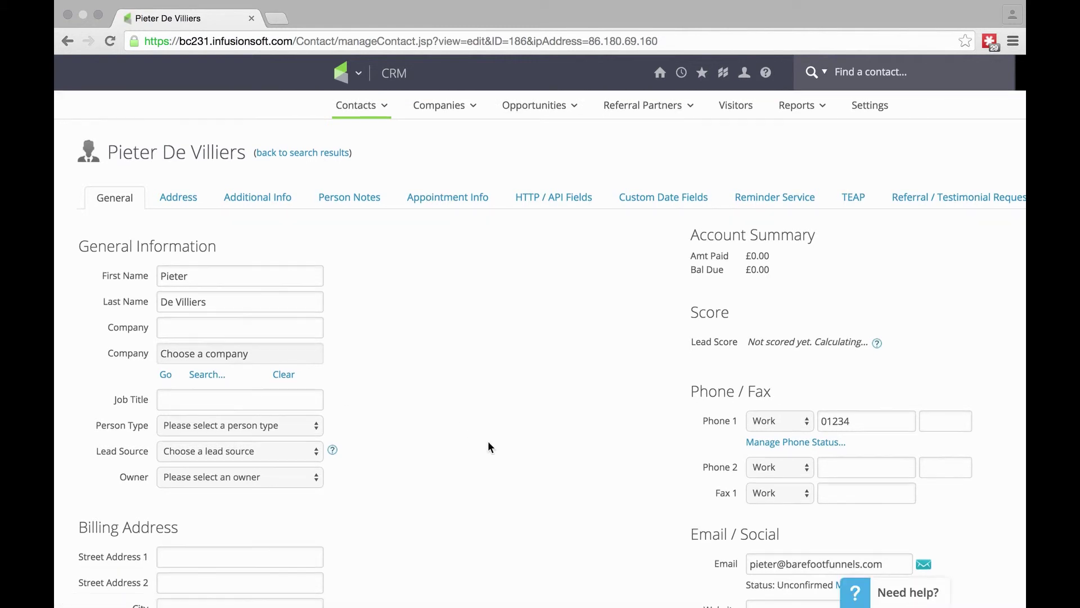
- Scroll the contact record and zoom the browser to 75% to reach Form Submissions
scroll(488, 447, "down", 6)
scroll(488, 446, "down", 5)
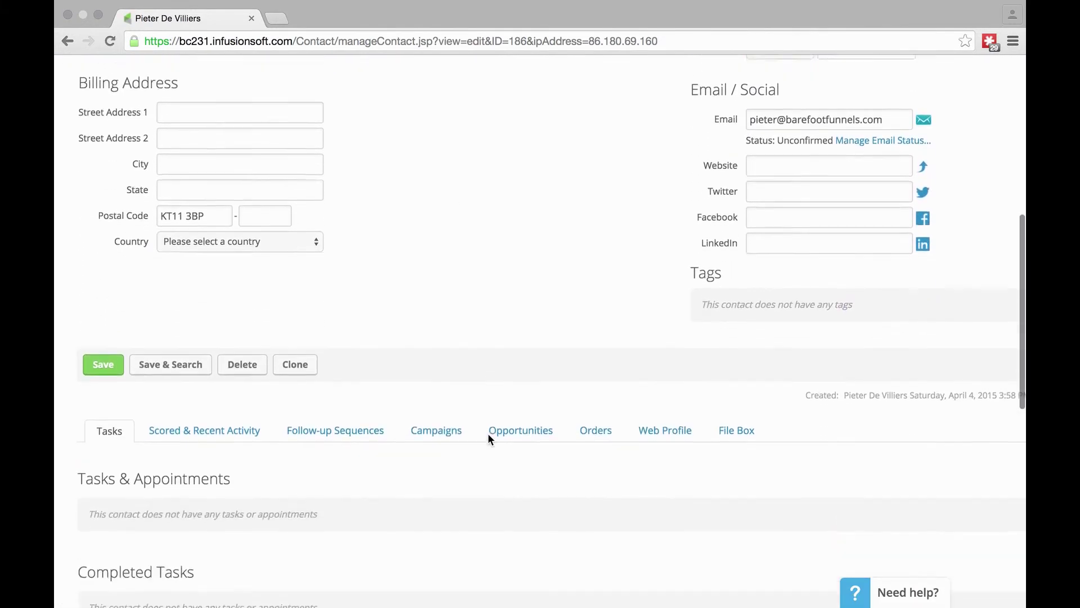
scroll(488, 439, "up", 10)
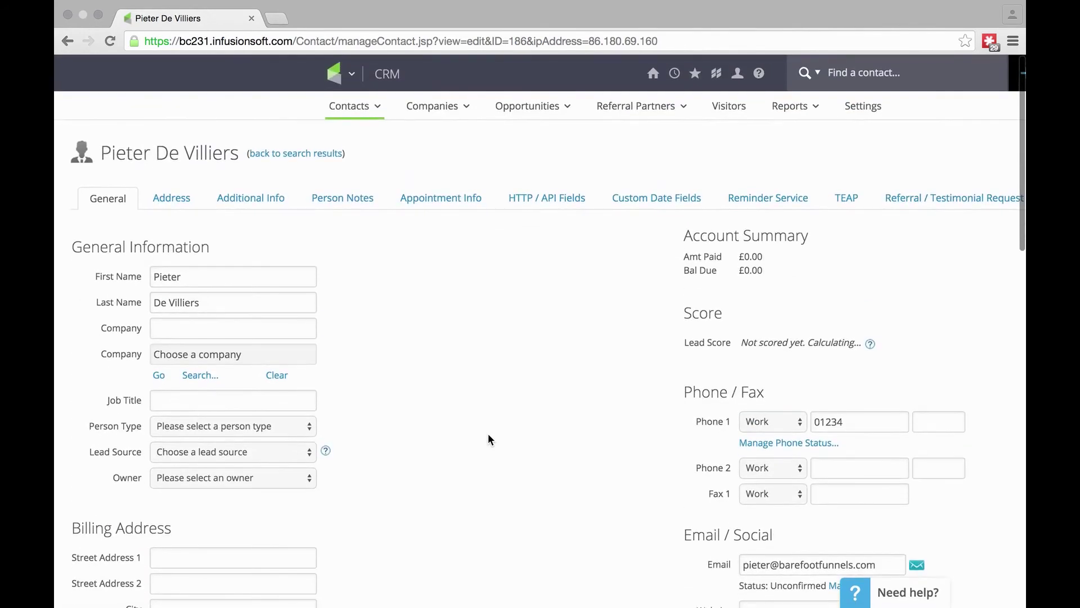
scroll(488, 435, "down", 3)
scroll(487, 438, "down", 12)
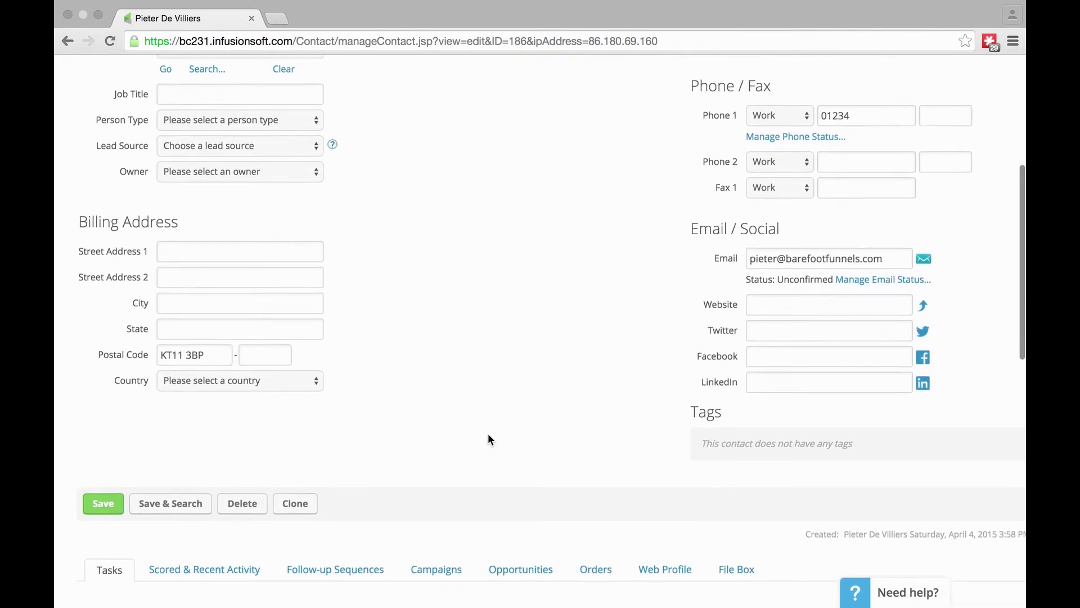
scroll(488, 439, "up", 8)
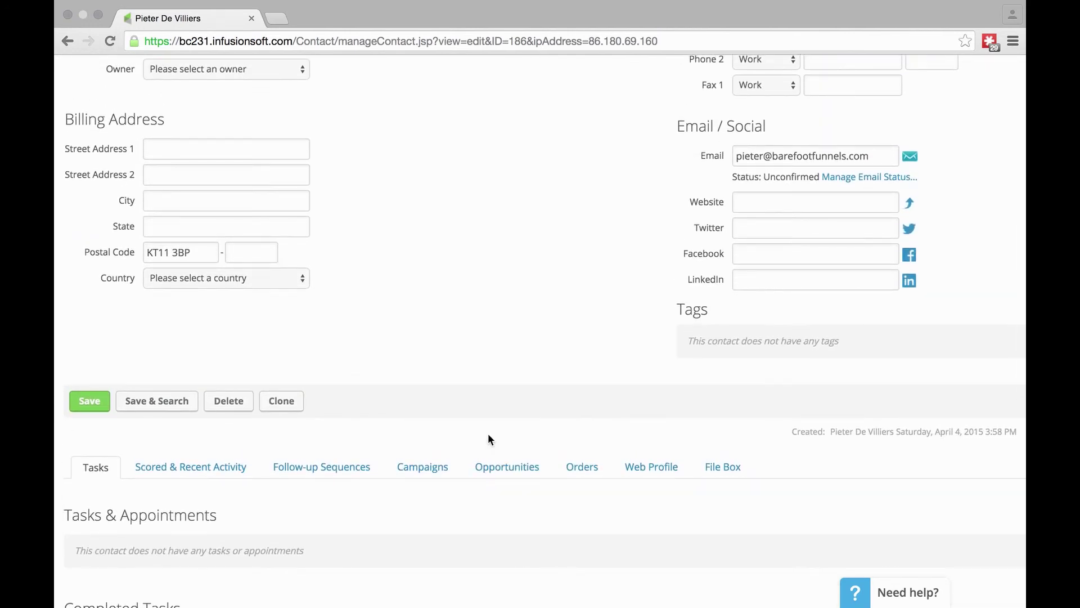
key("super+minus")
key("super+minus")
key("super+minus")
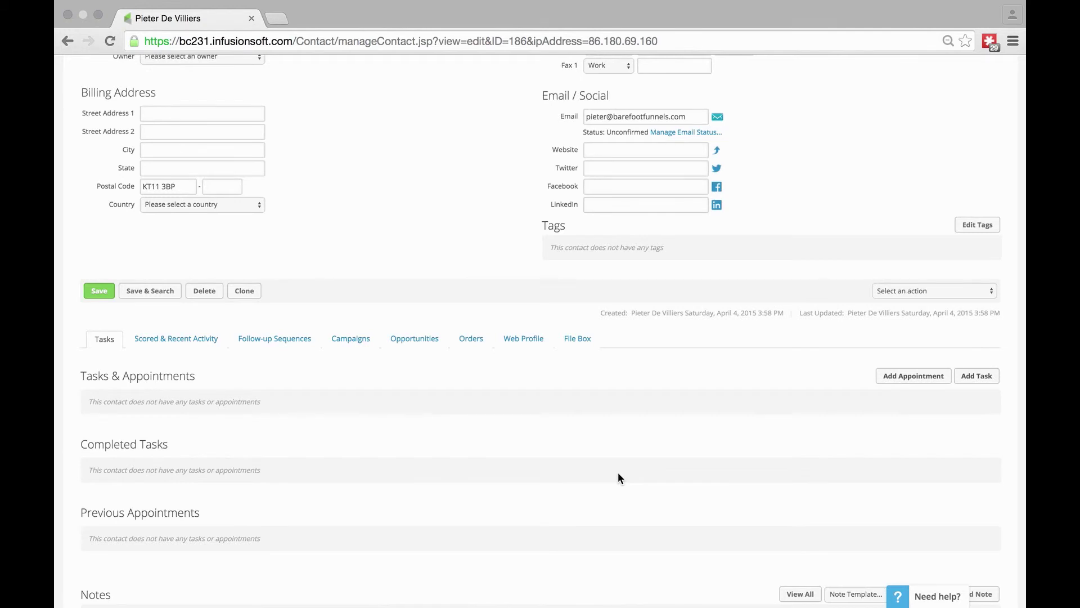
scroll(618, 475, "down", 5)
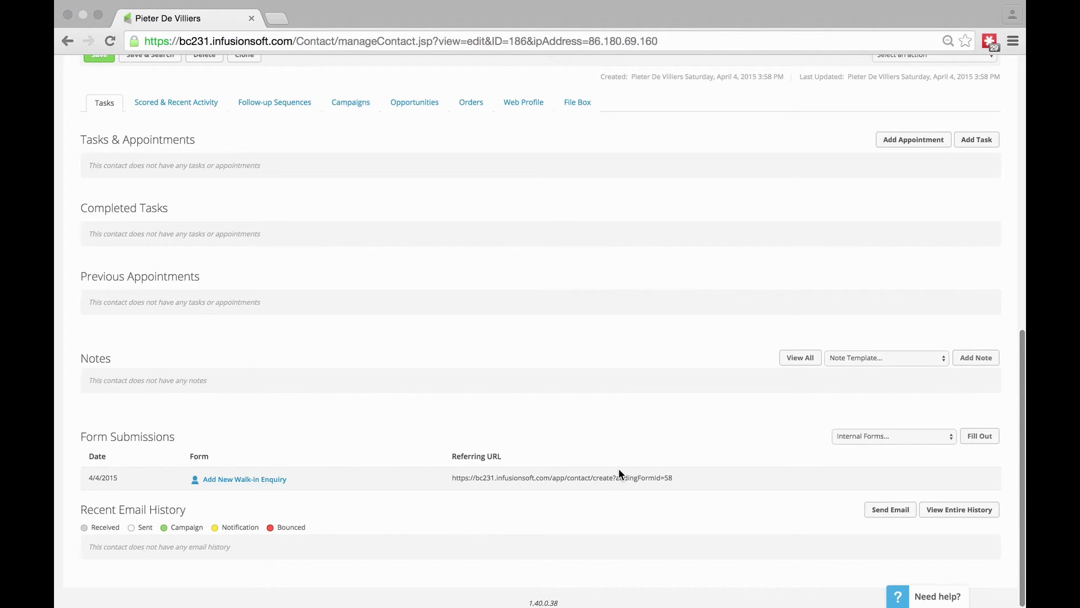
- Fill out the Select Info Pack Options internal form for this contact with Info Pack 2 and save it
left_click(883, 439)
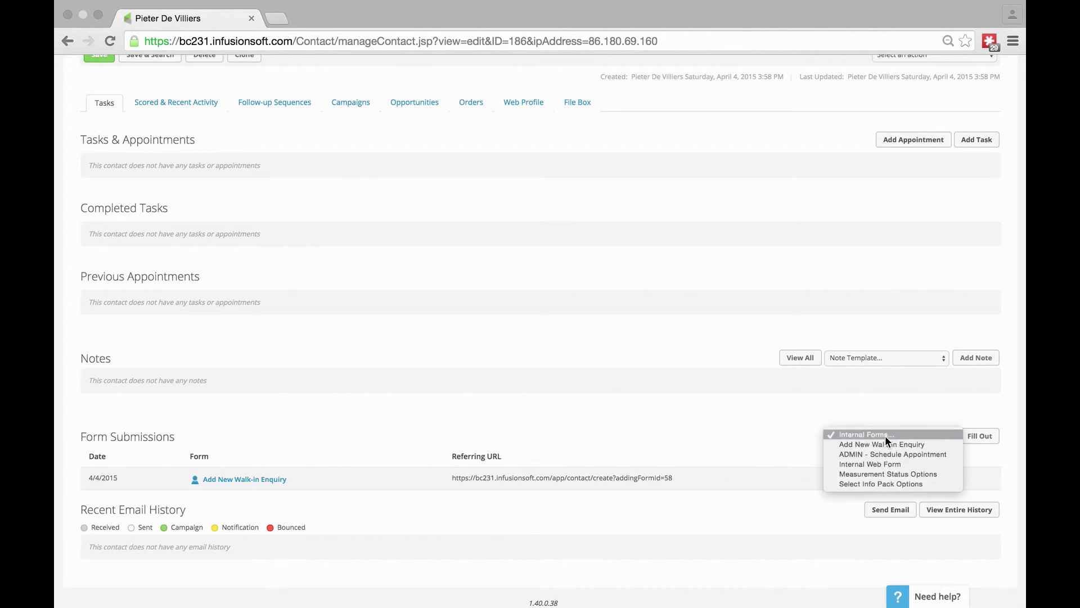
left_click(894, 484)
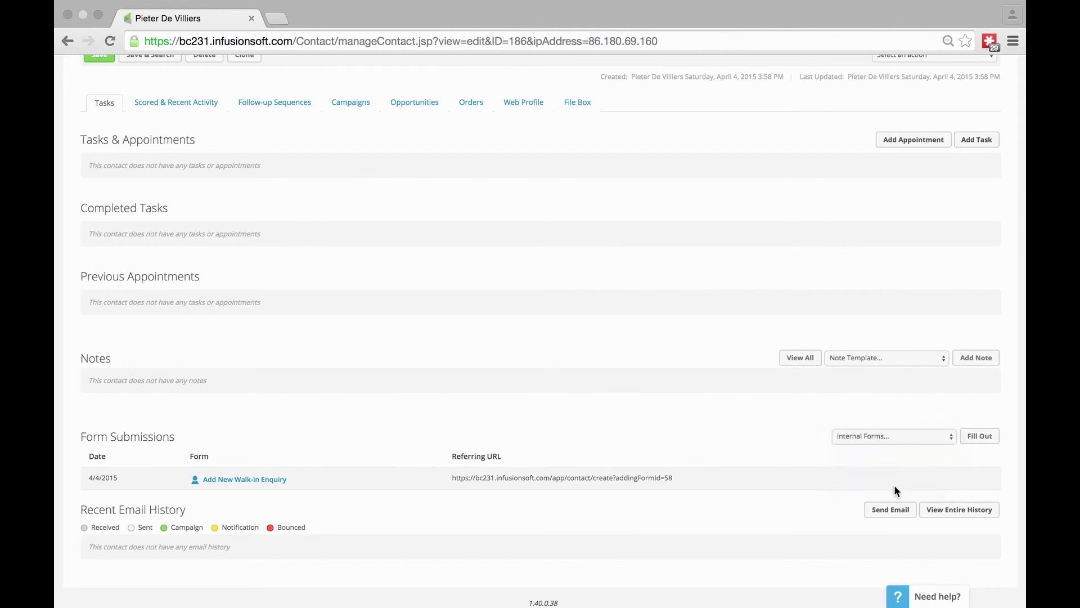
left_click(978, 437)
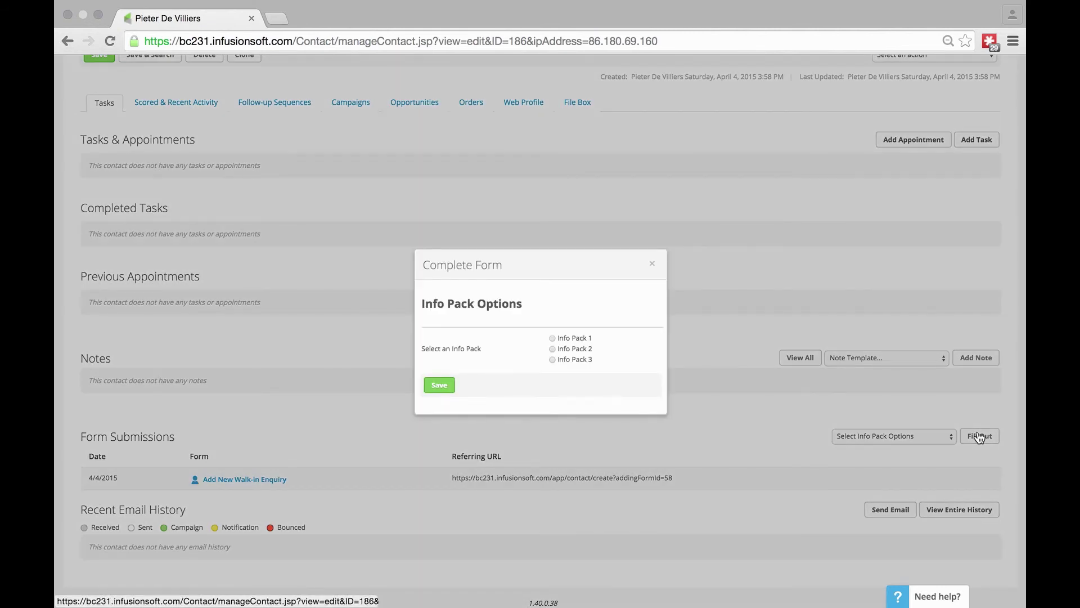
left_click(553, 349)
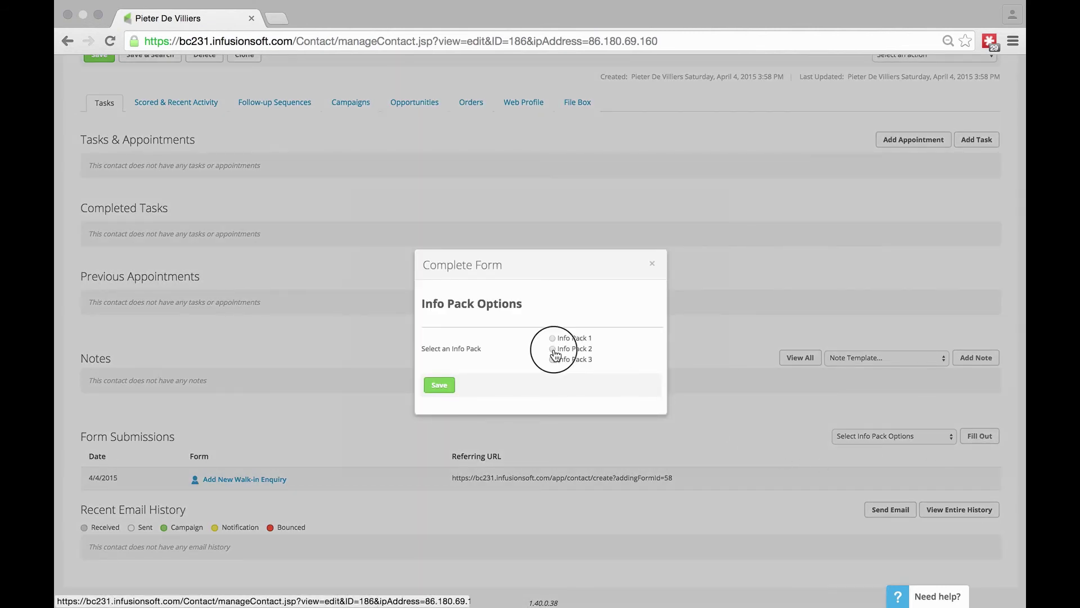
left_click(440, 385)
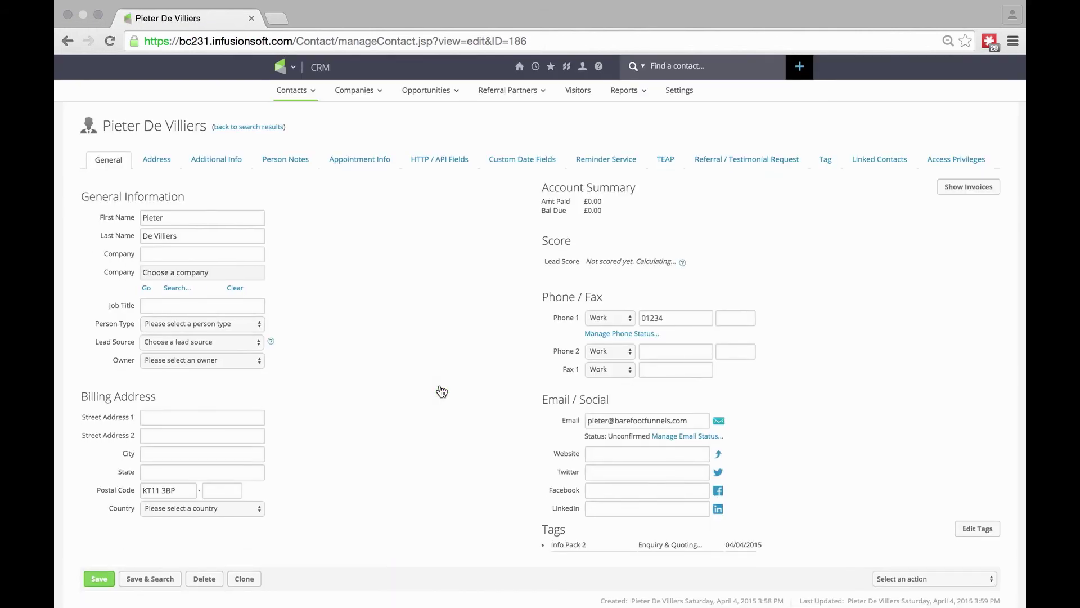
scroll(441, 391, "down", 7)
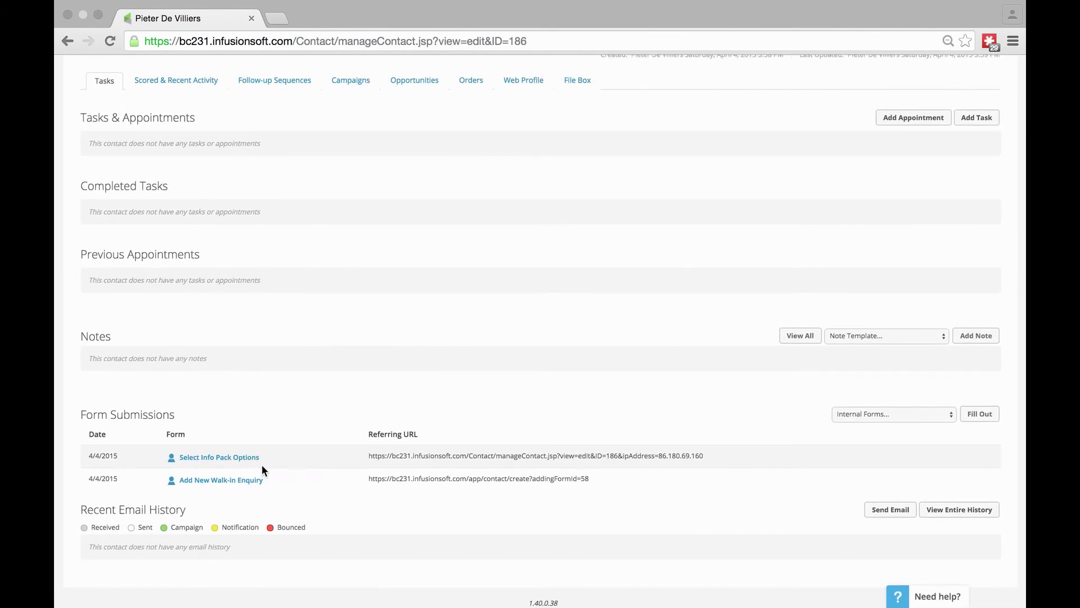
left_click(909, 415)
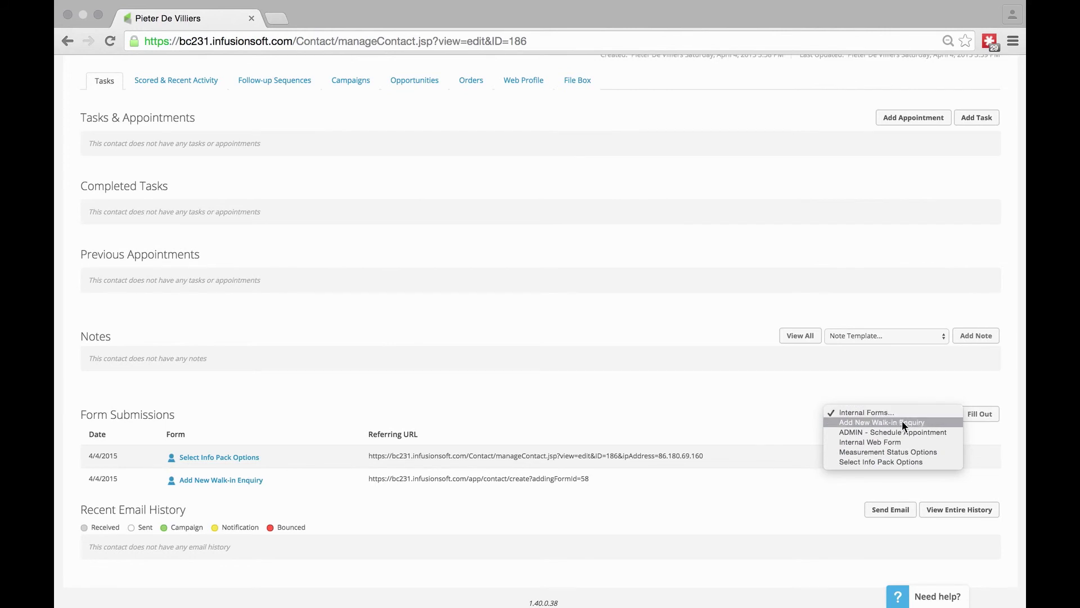
left_click(892, 422)
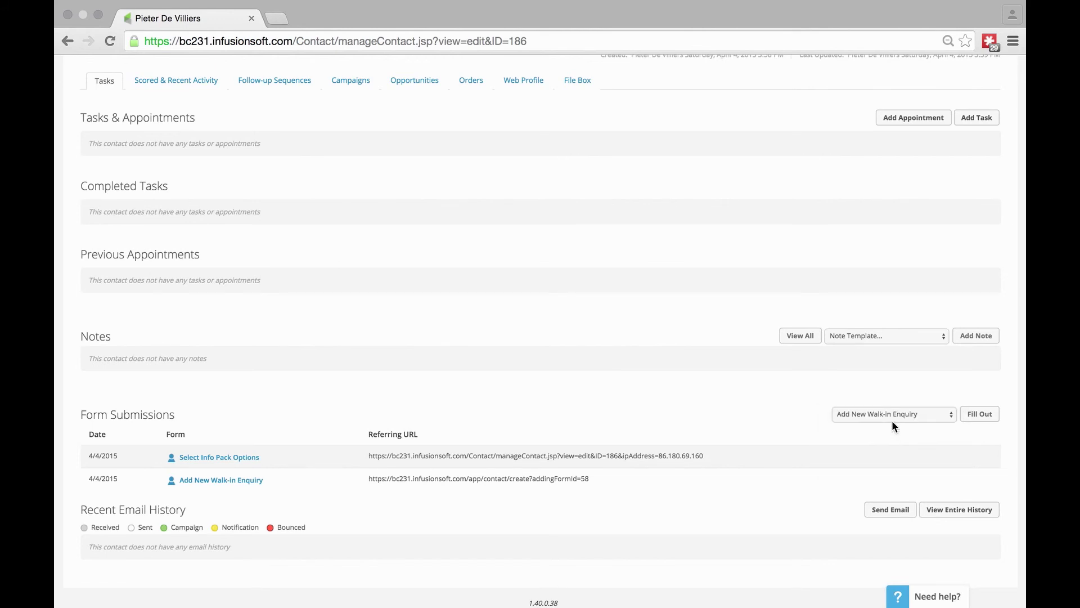
left_click(980, 414)
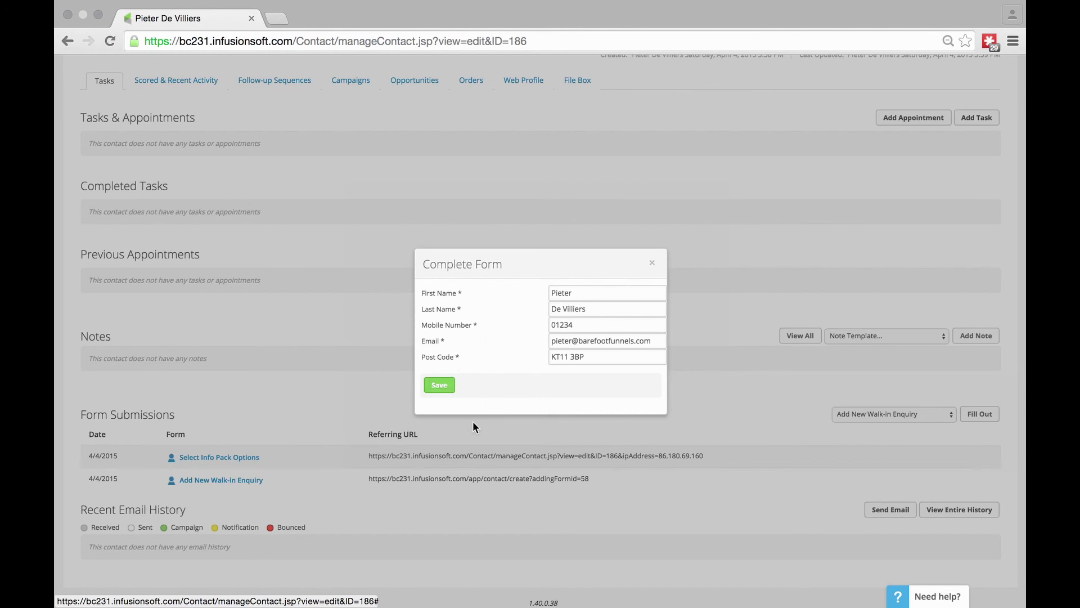
left_click(654, 265)
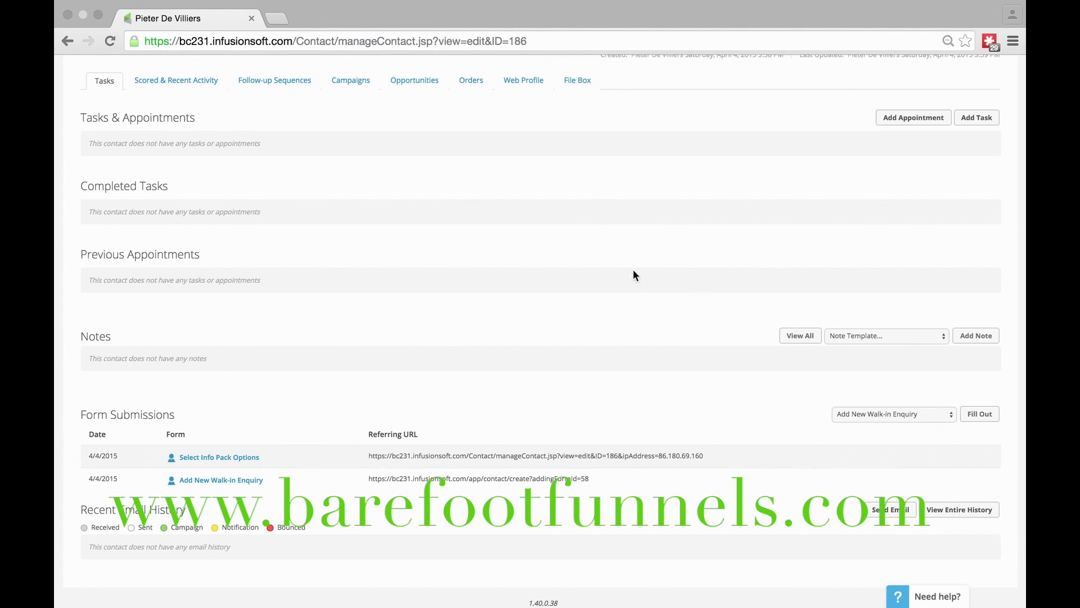
scroll(632, 275, "up", 10)
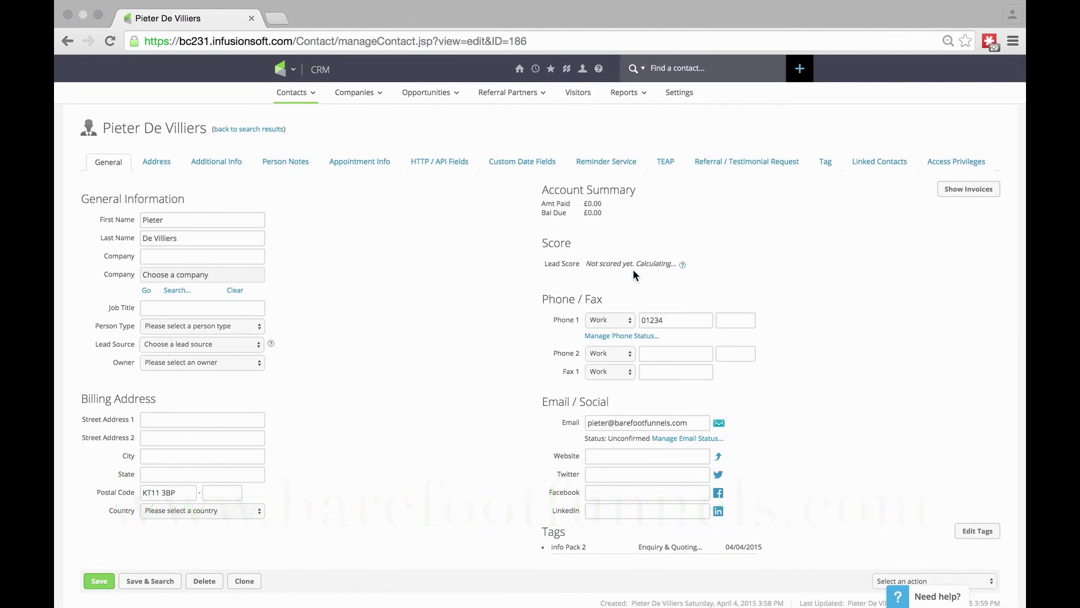